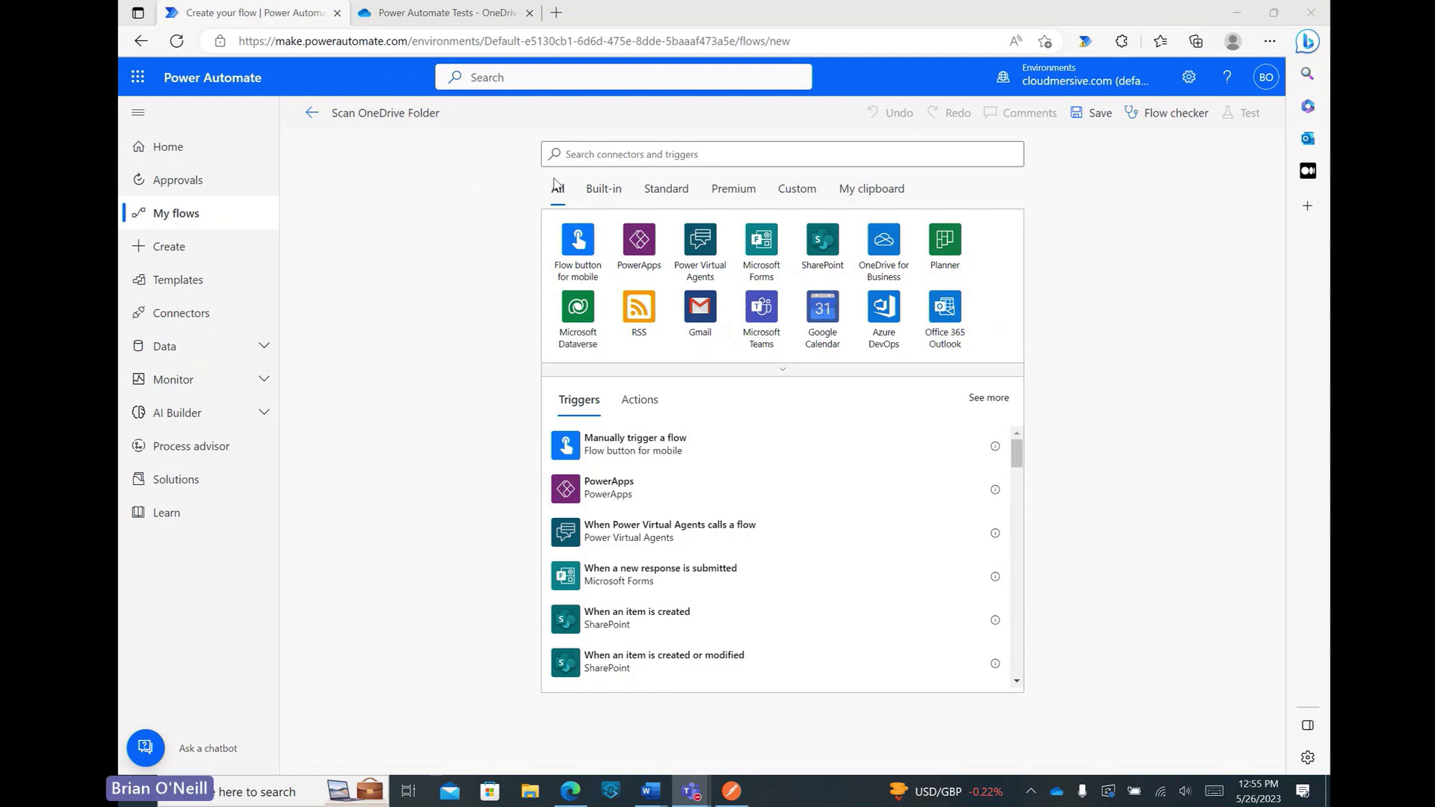
Add the OneDrive for Business 'When a file is created' trigger to the new flow.
click(815, 194)
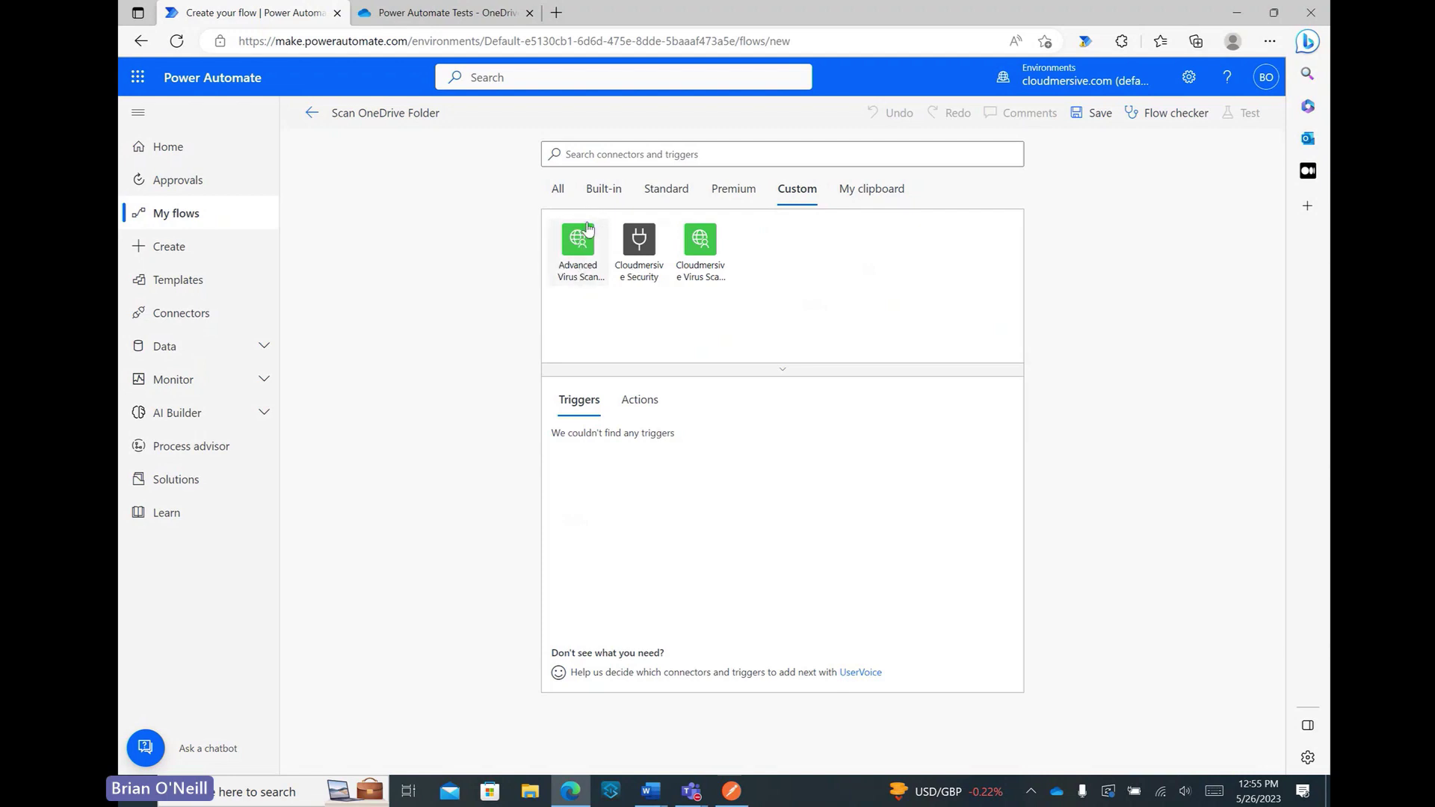
click(557, 191)
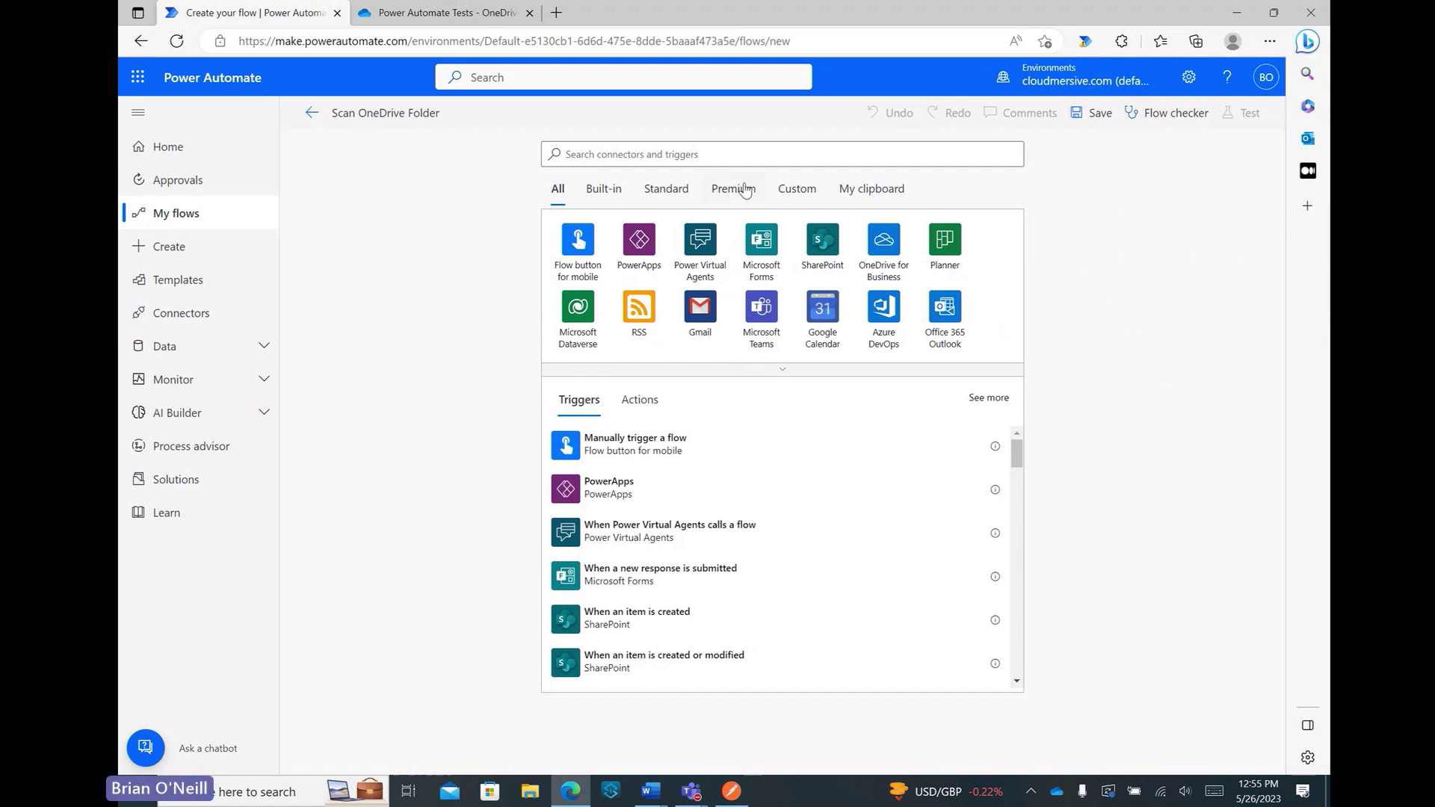
click(724, 155)
text(onedrive)
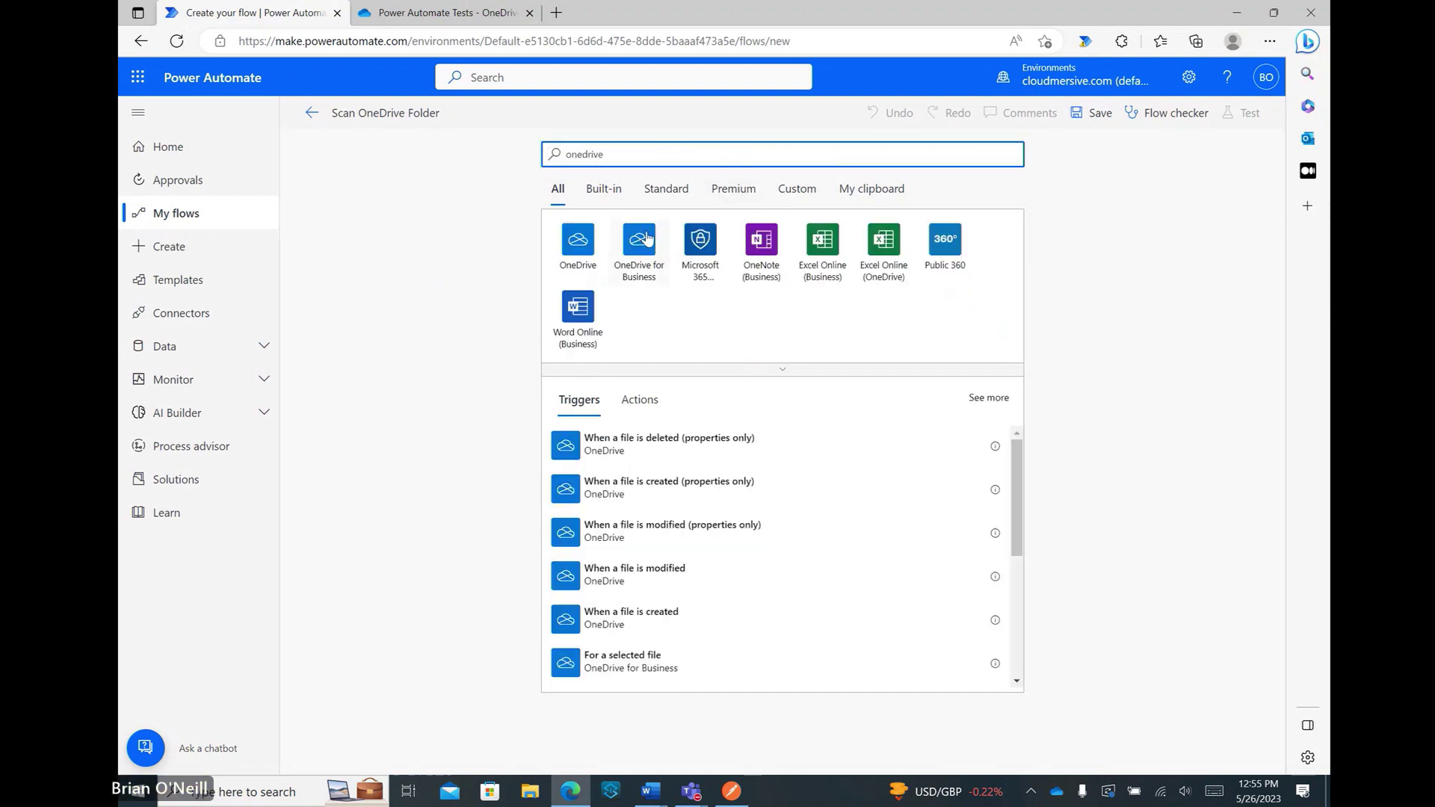
click(639, 239)
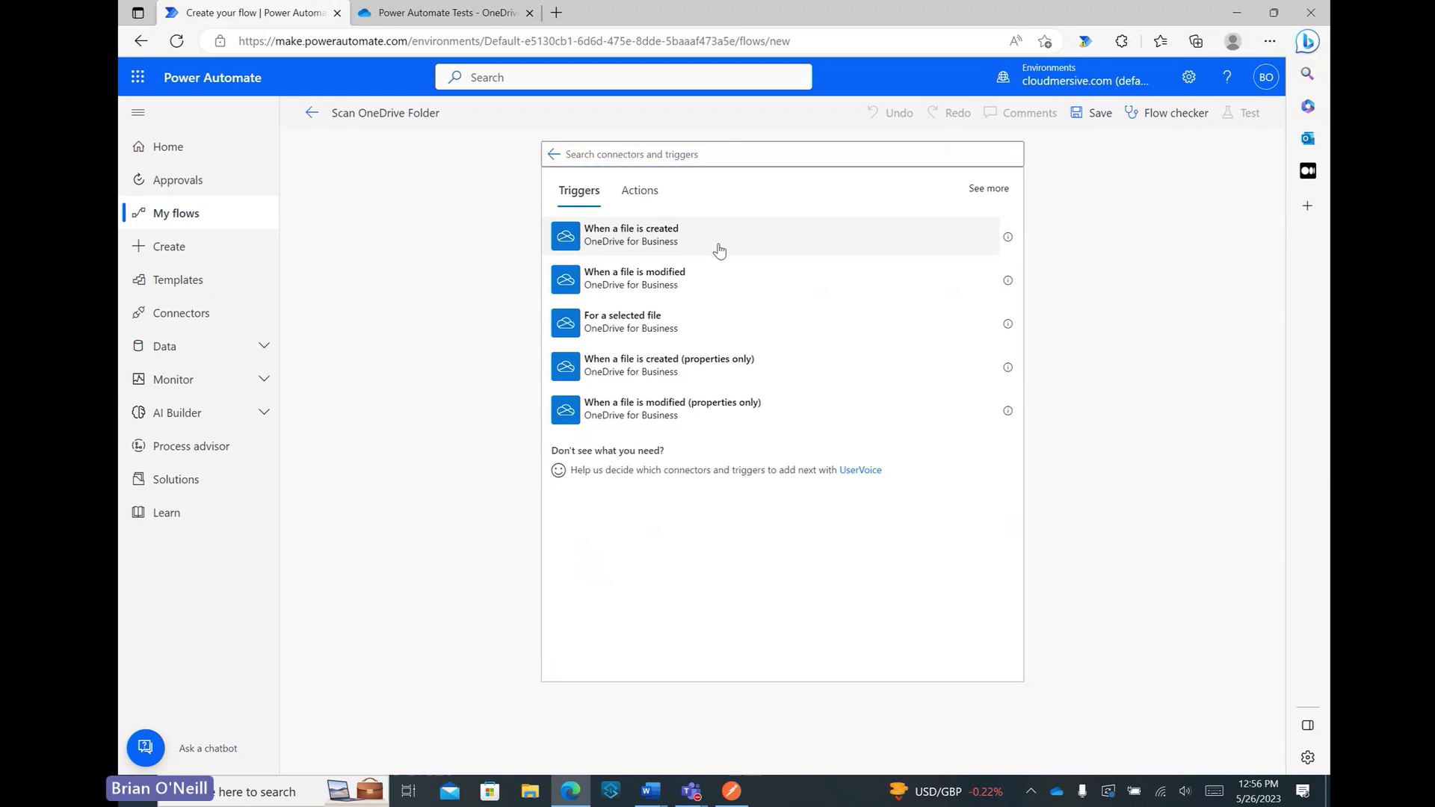
click(710, 239)
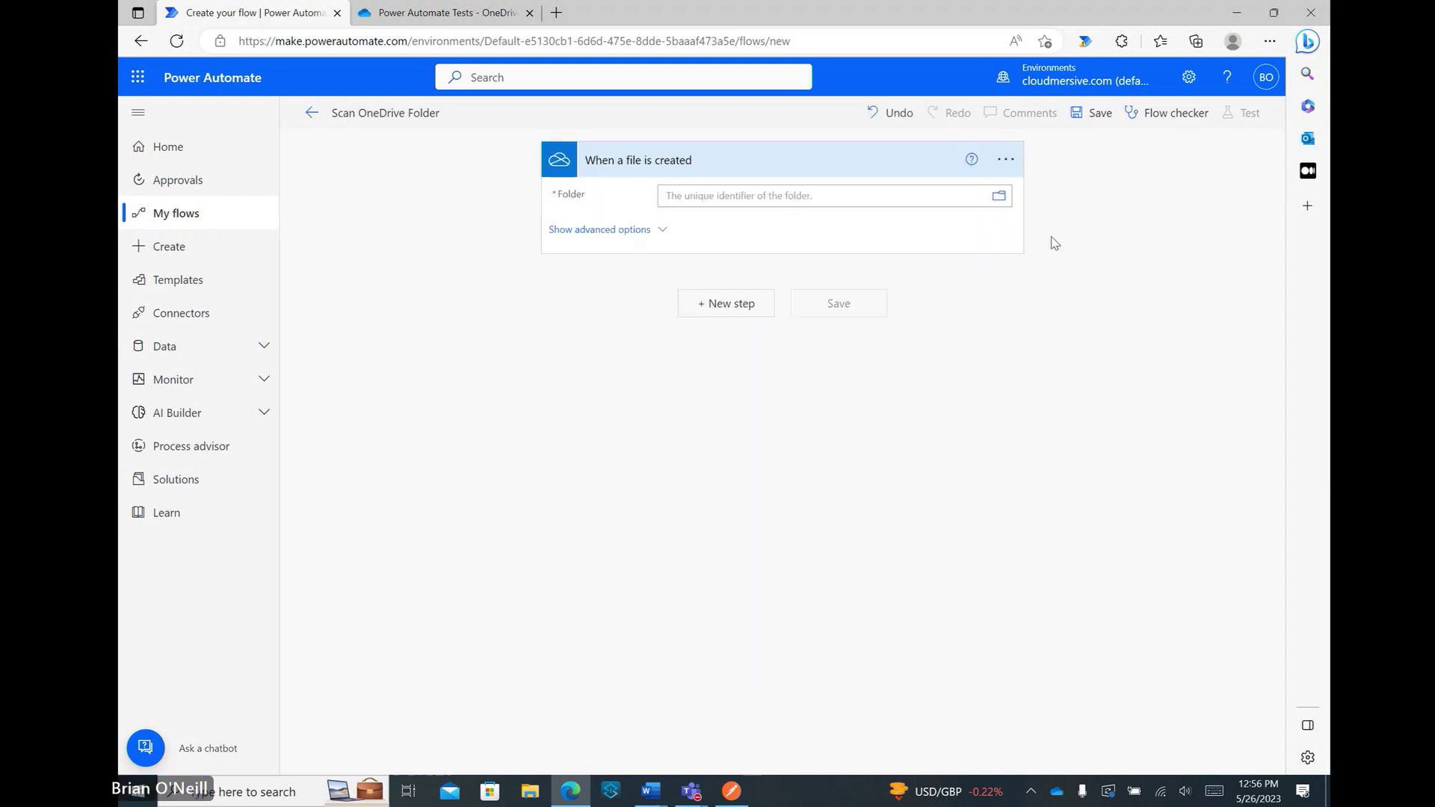
Set the trigger's folder to /Power Automate Tests.
click(1002, 198)
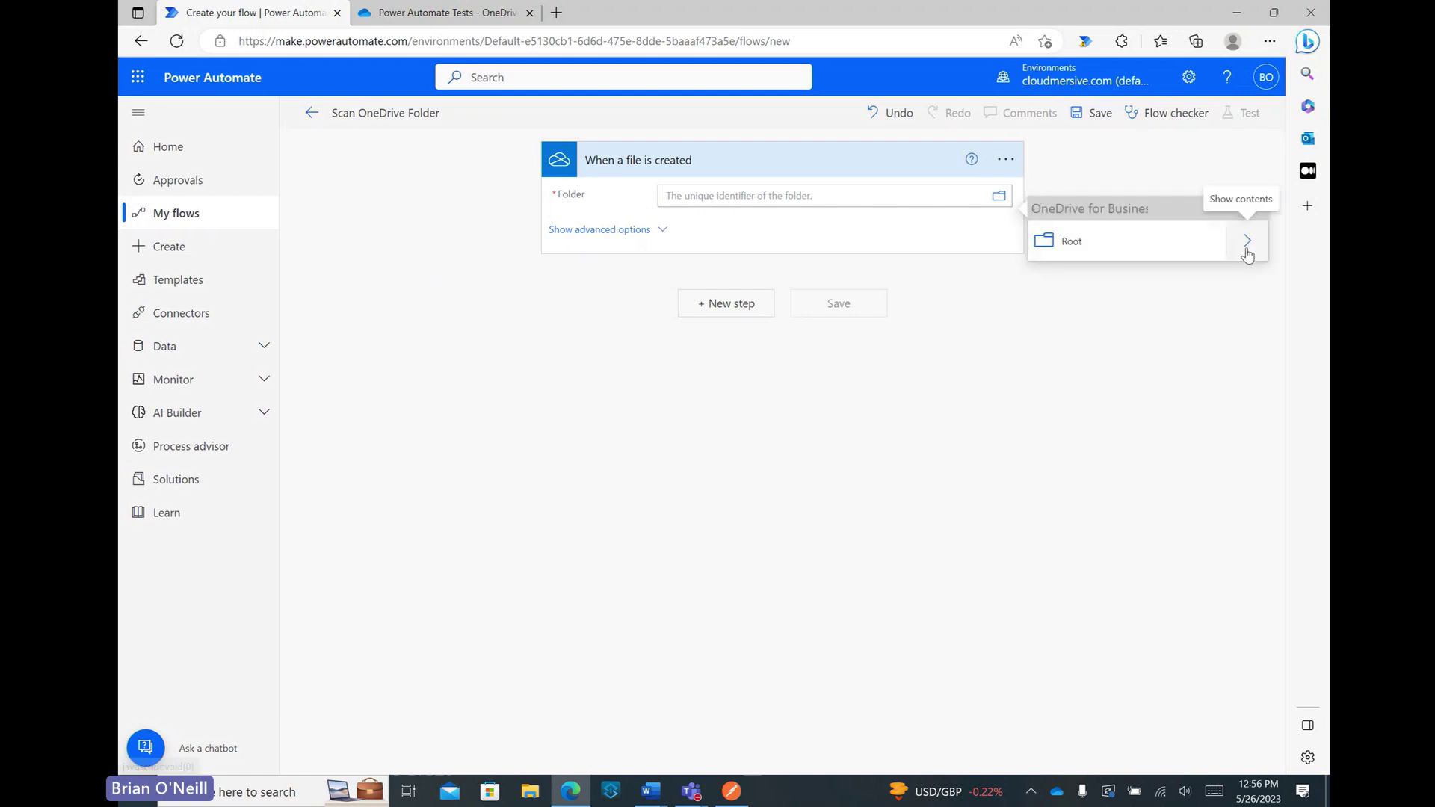
click(1246, 252)
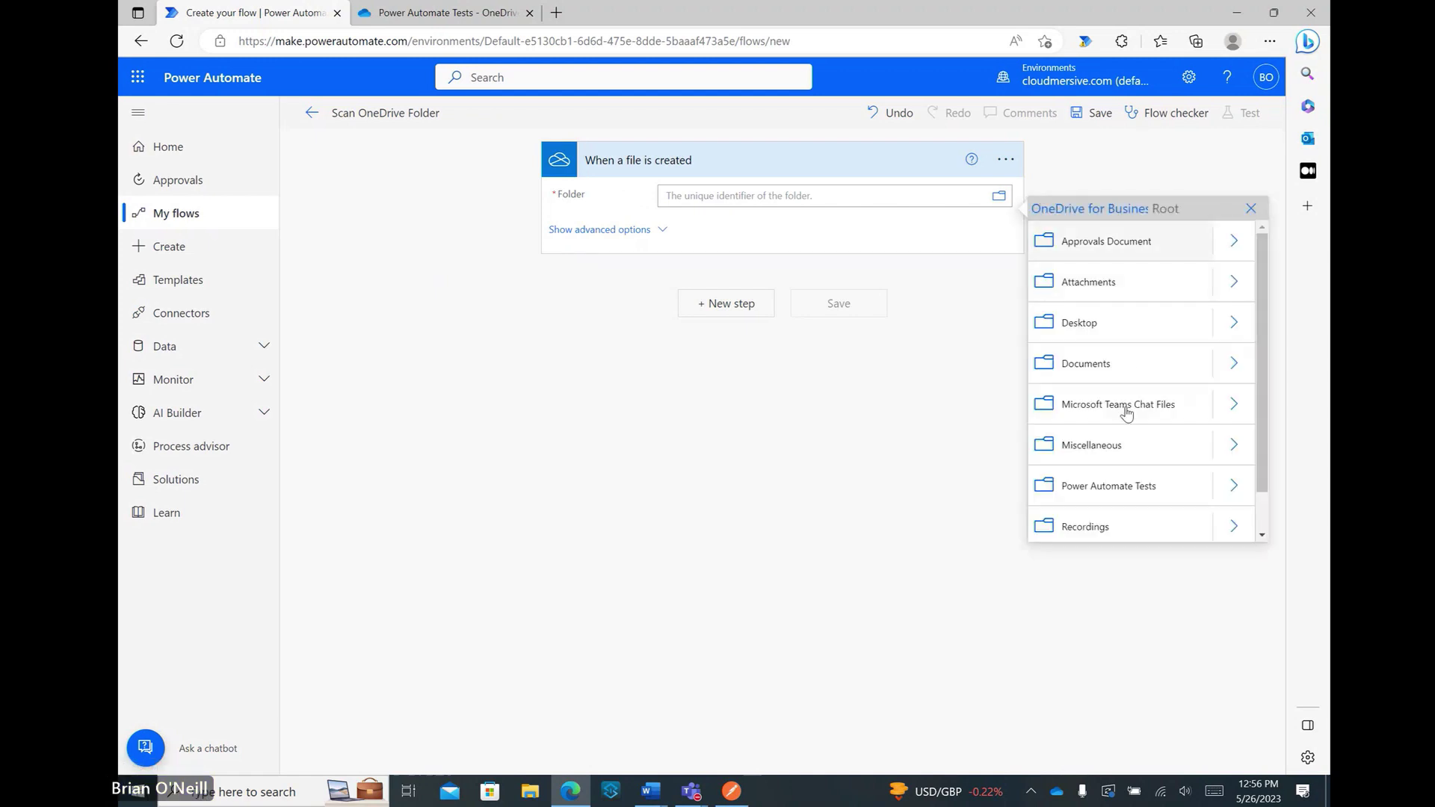
click(1116, 484)
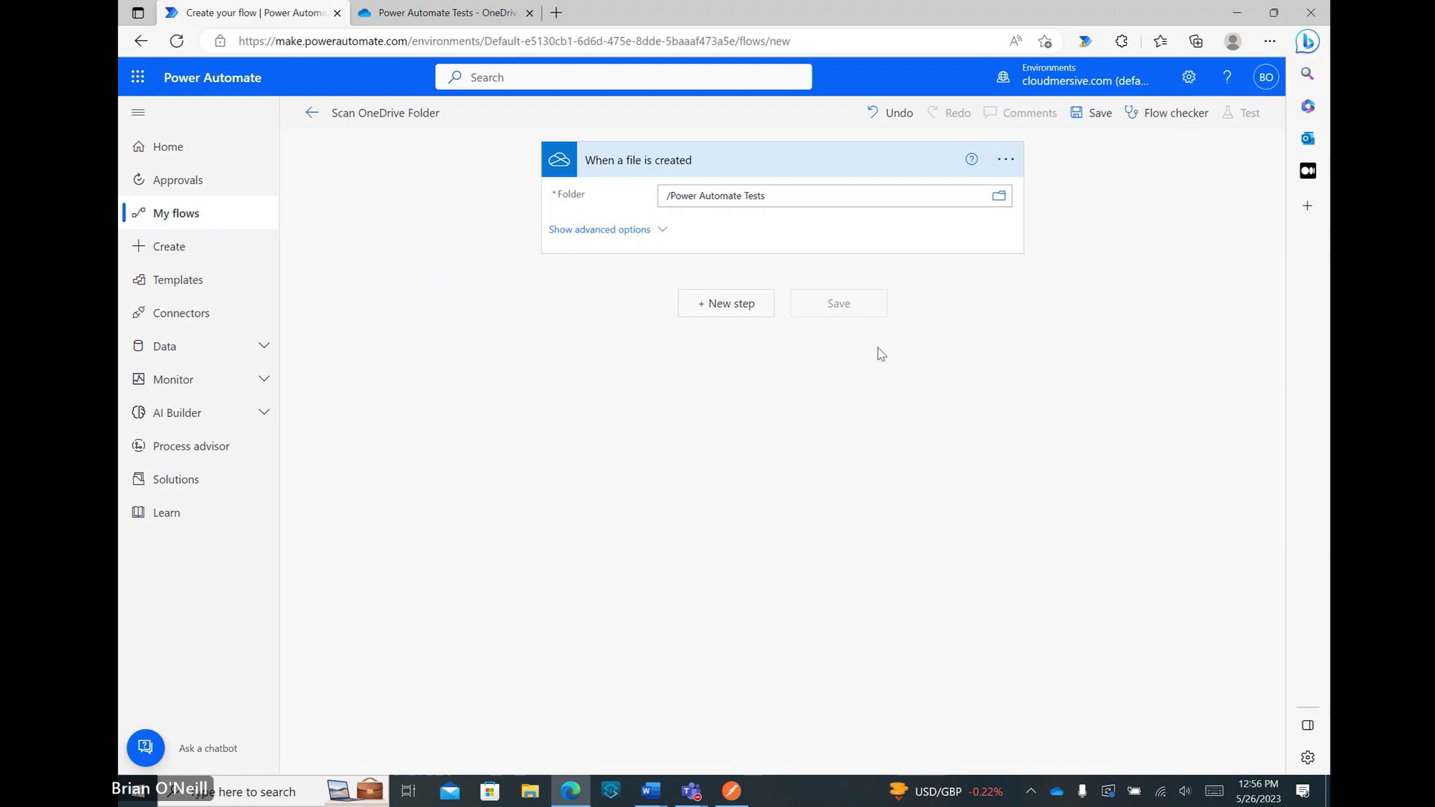
Add the custom Advanced Virus Scan Connector's 'Advanced Scan a file for viruses' action after the trigger.
click(736, 304)
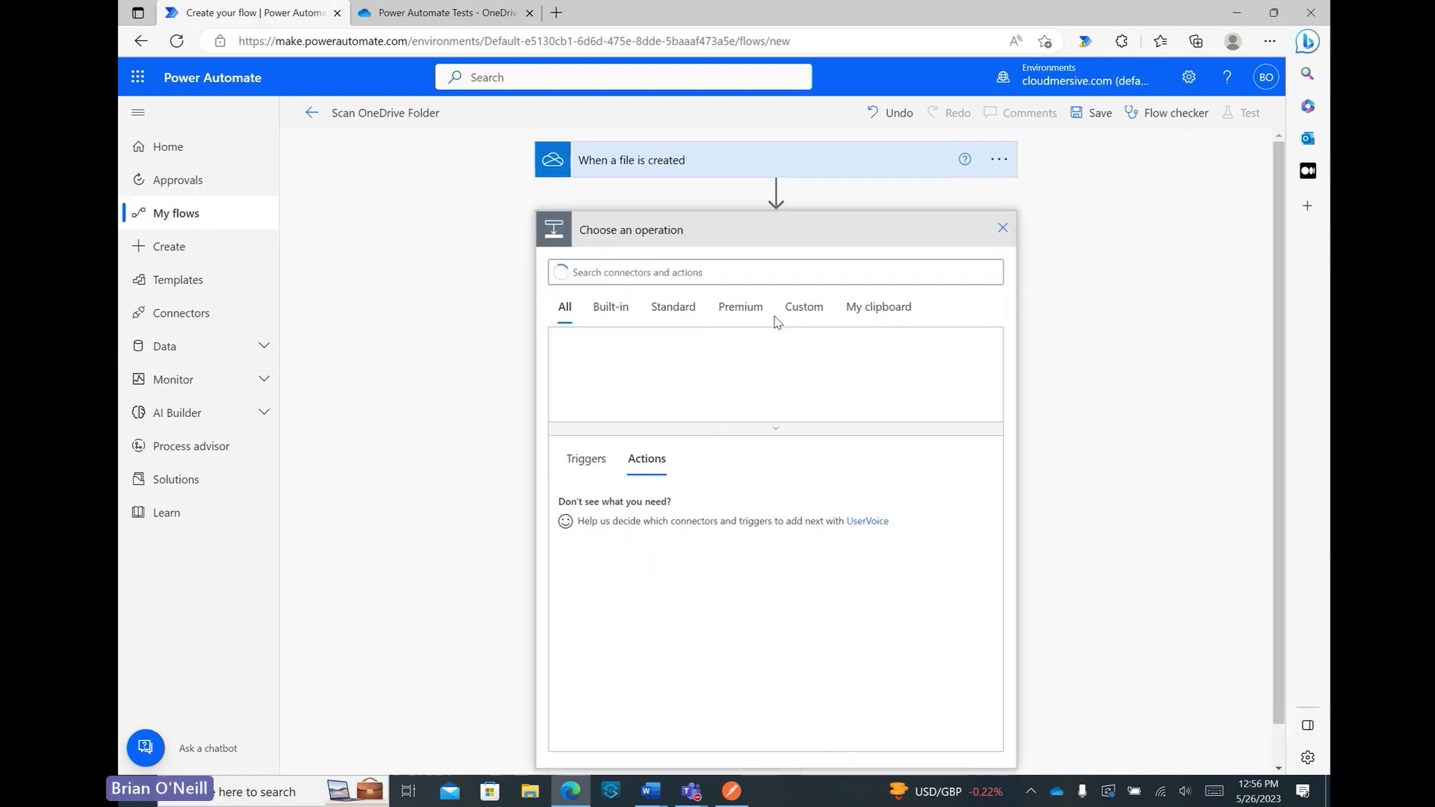
click(806, 310)
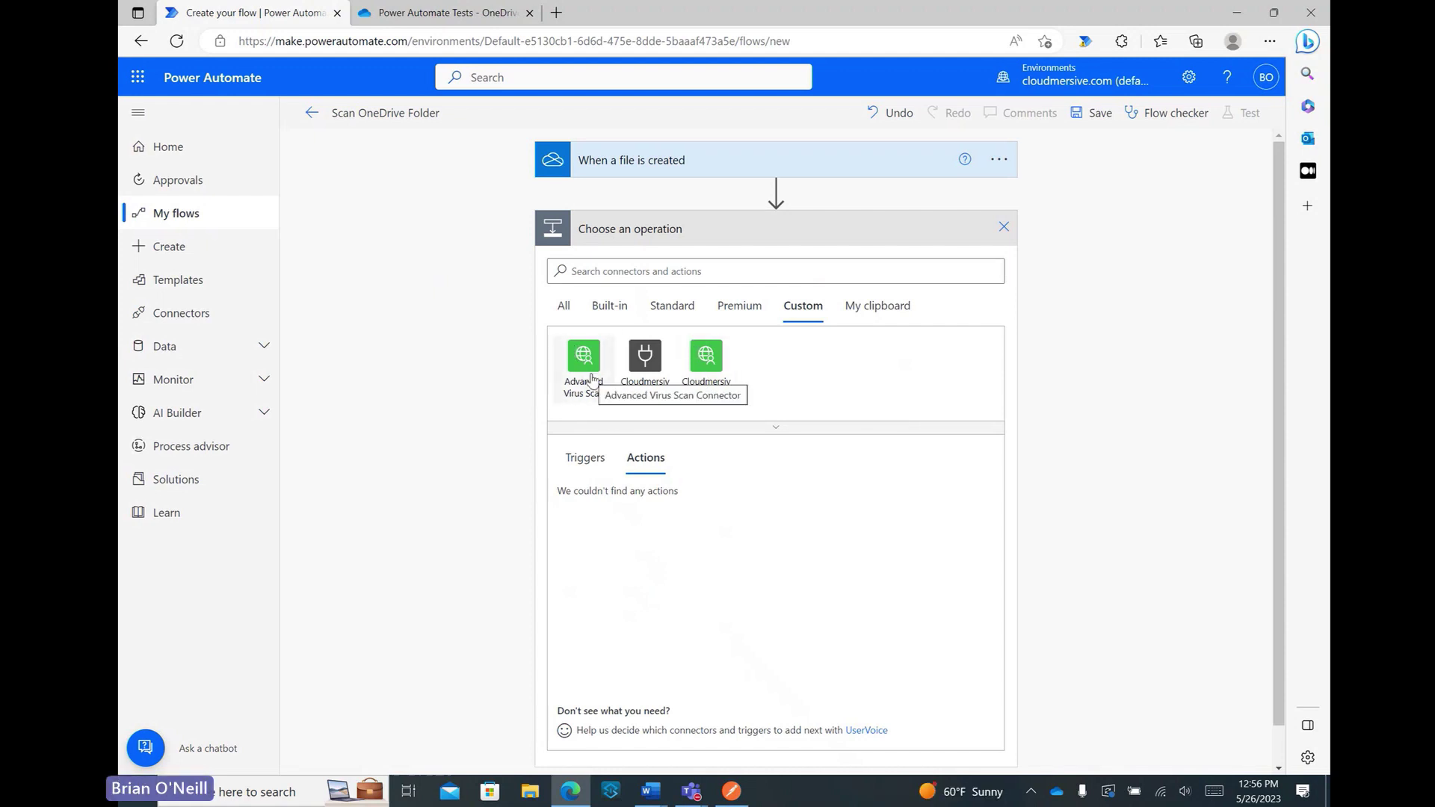
click(591, 377)
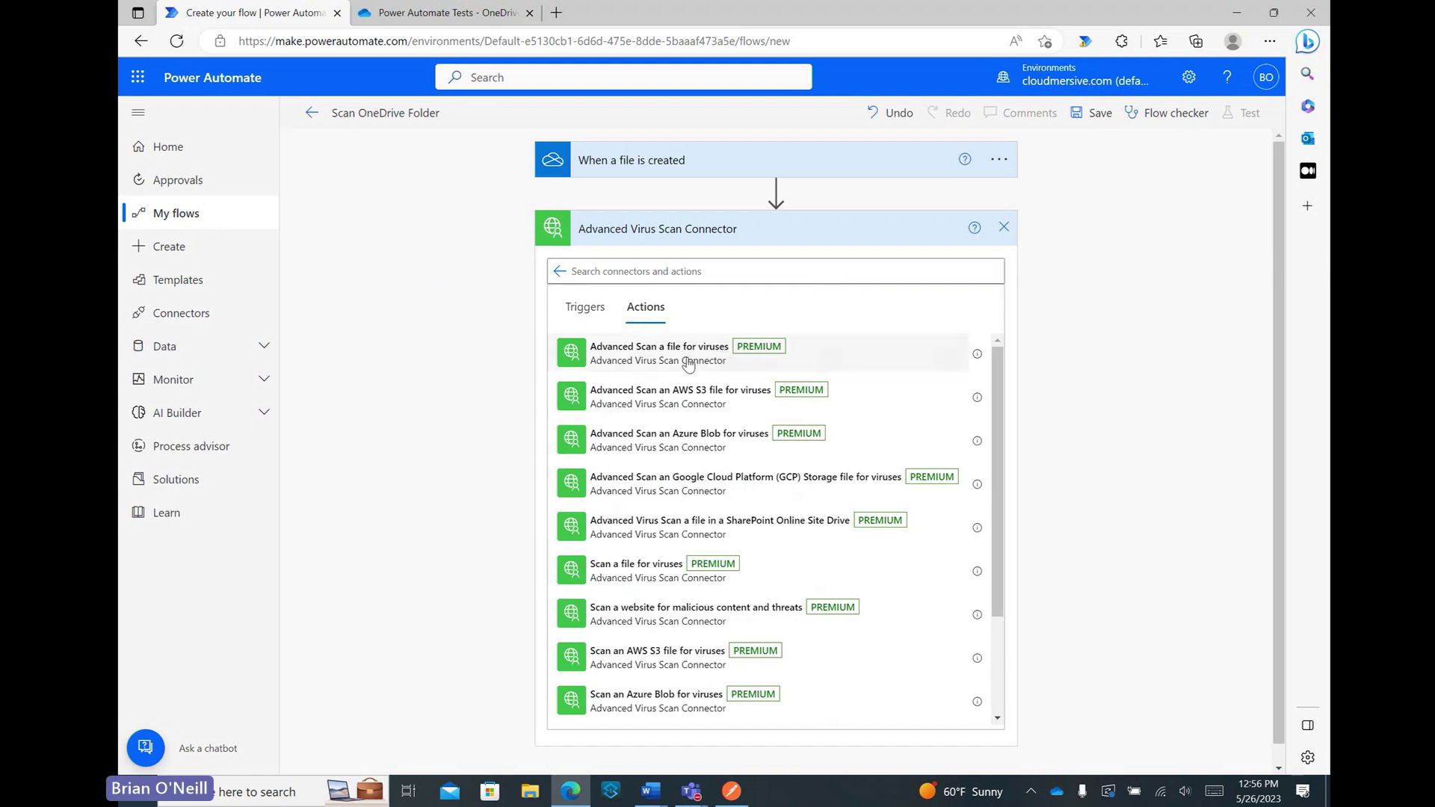
click(735, 354)
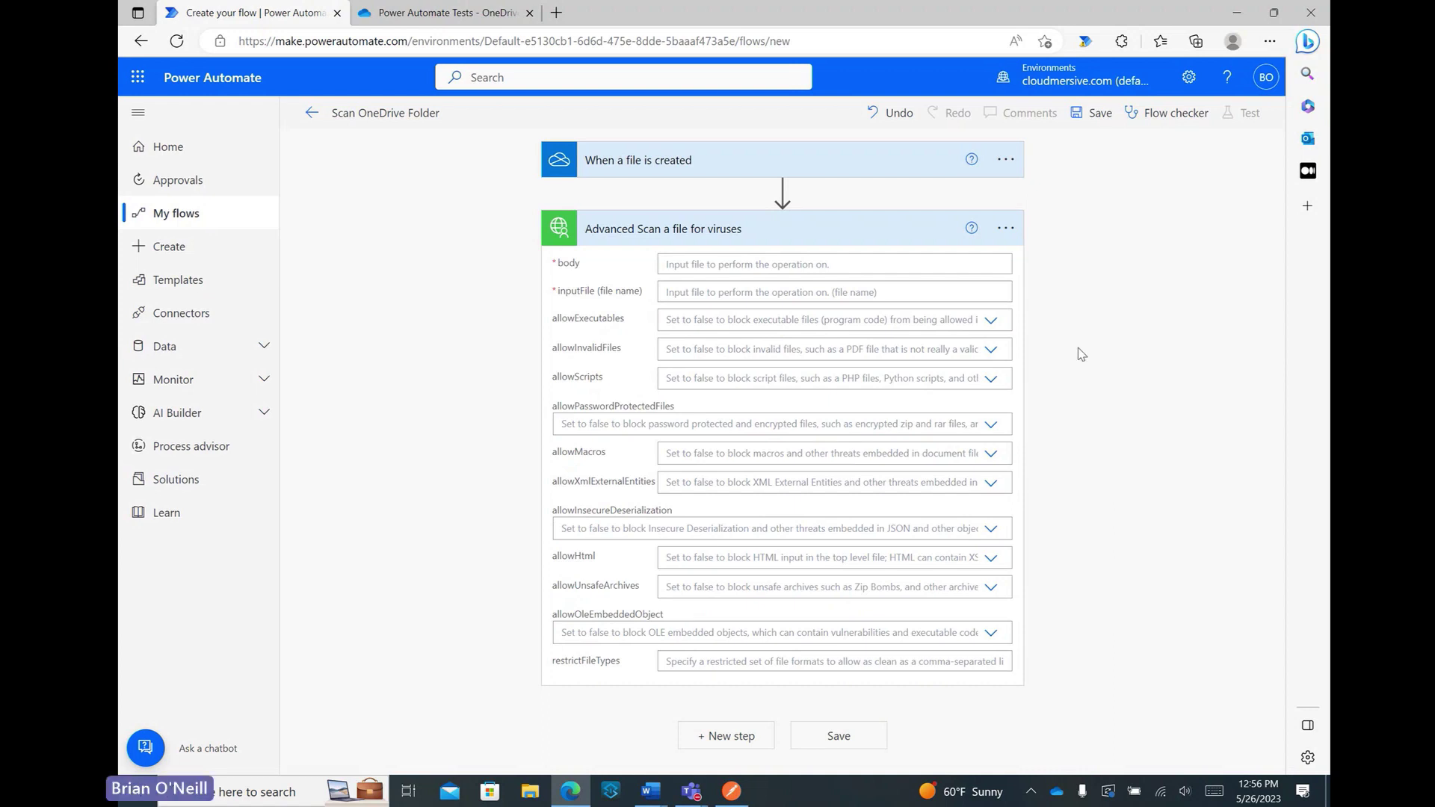
Map the trigger's File content into the scan's body and File name into inputFile.
click(775, 261)
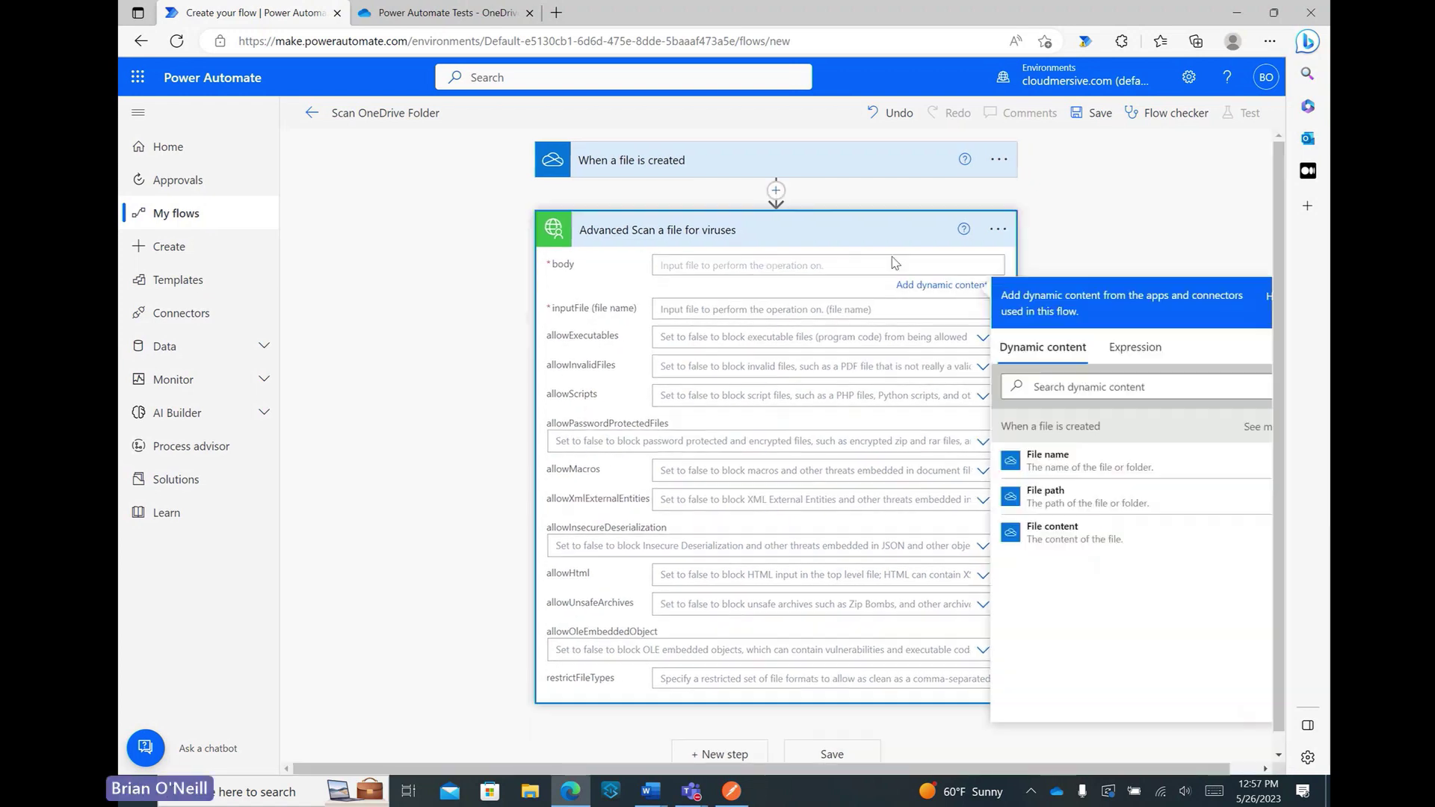
click(1119, 535)
click(778, 316)
click(1054, 528)
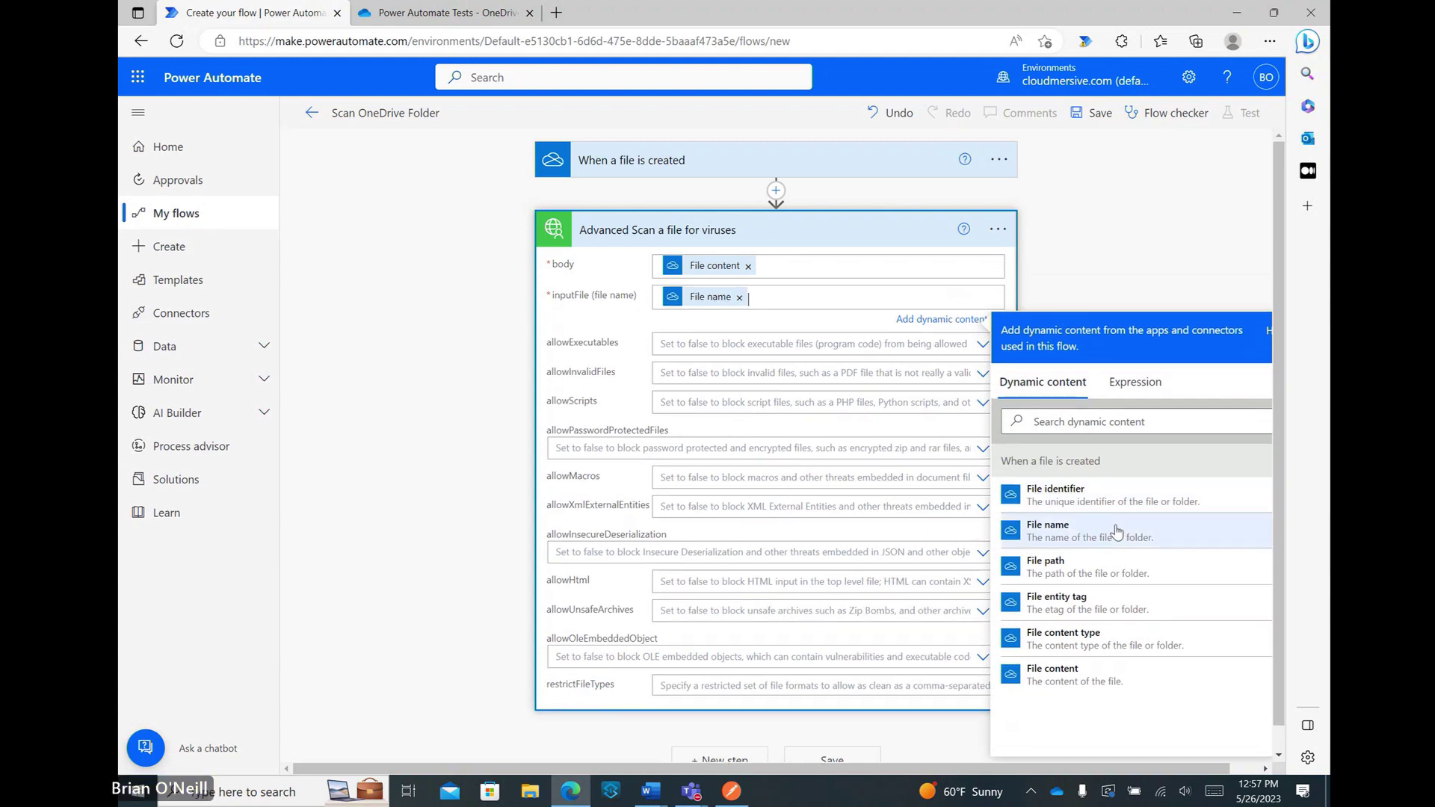
click(1125, 263)
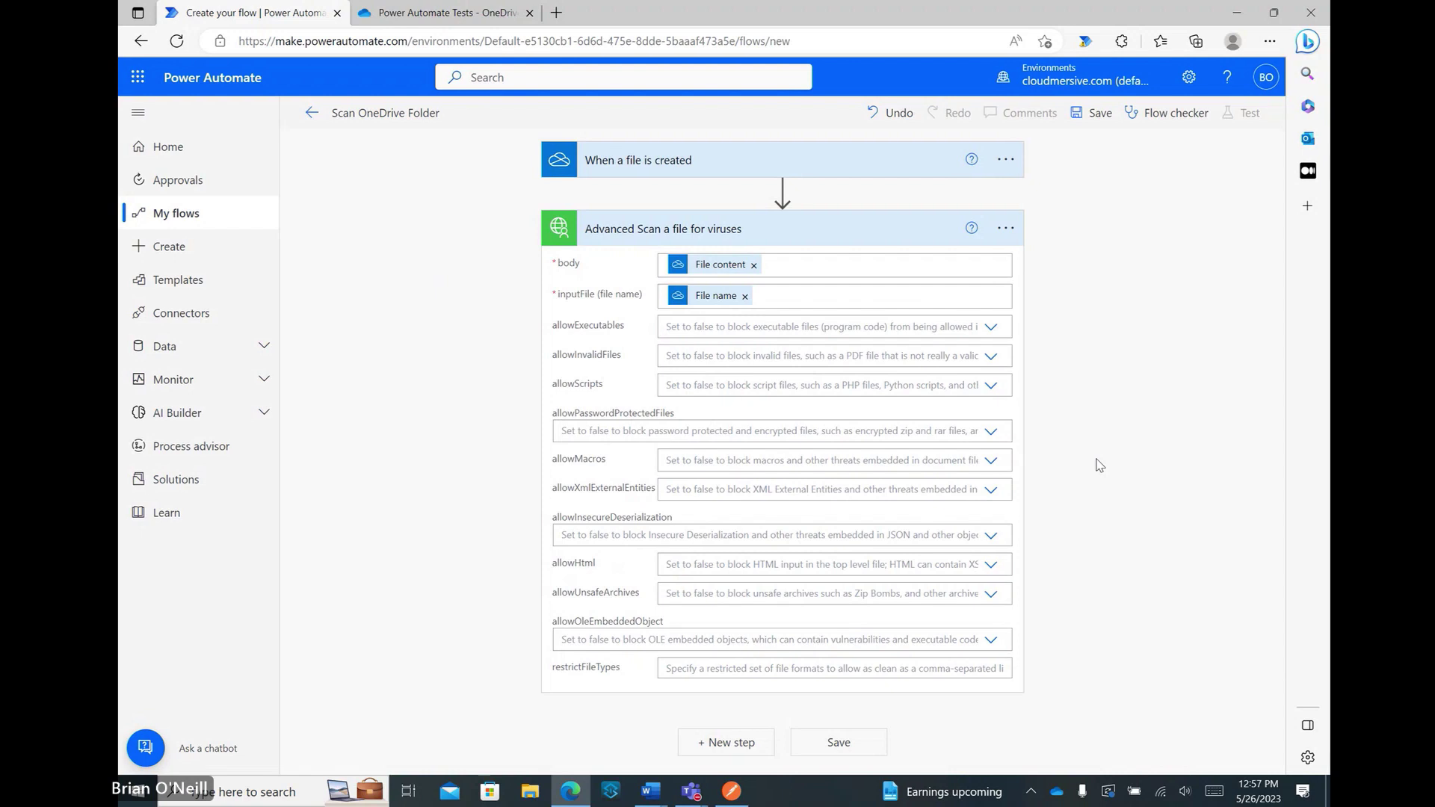
Set allowExecutables, allowInvalidFiles, allowScripts, allowPasswordProtectedFiles and allowMacros to No.
click(991, 330)
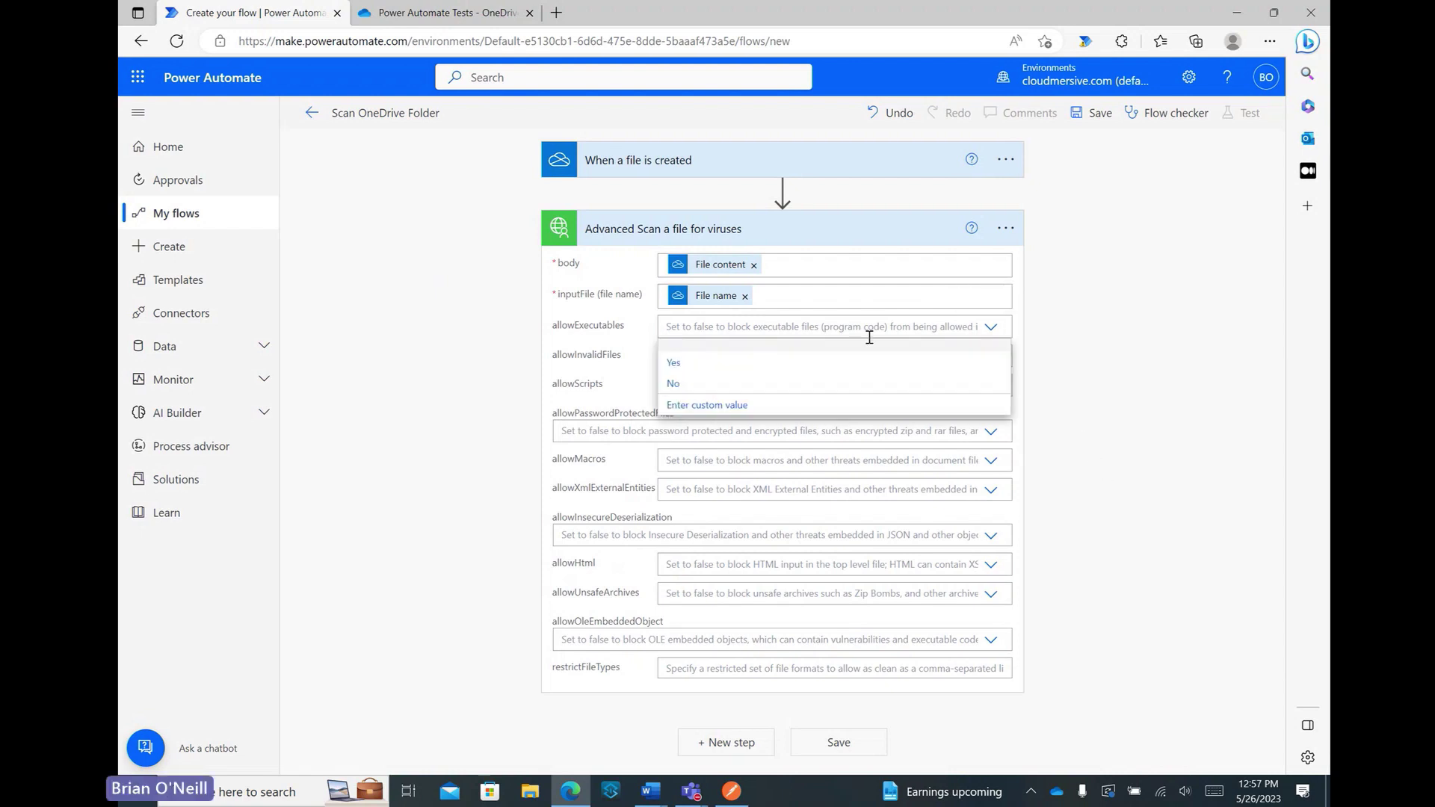
click(997, 383)
click(991, 356)
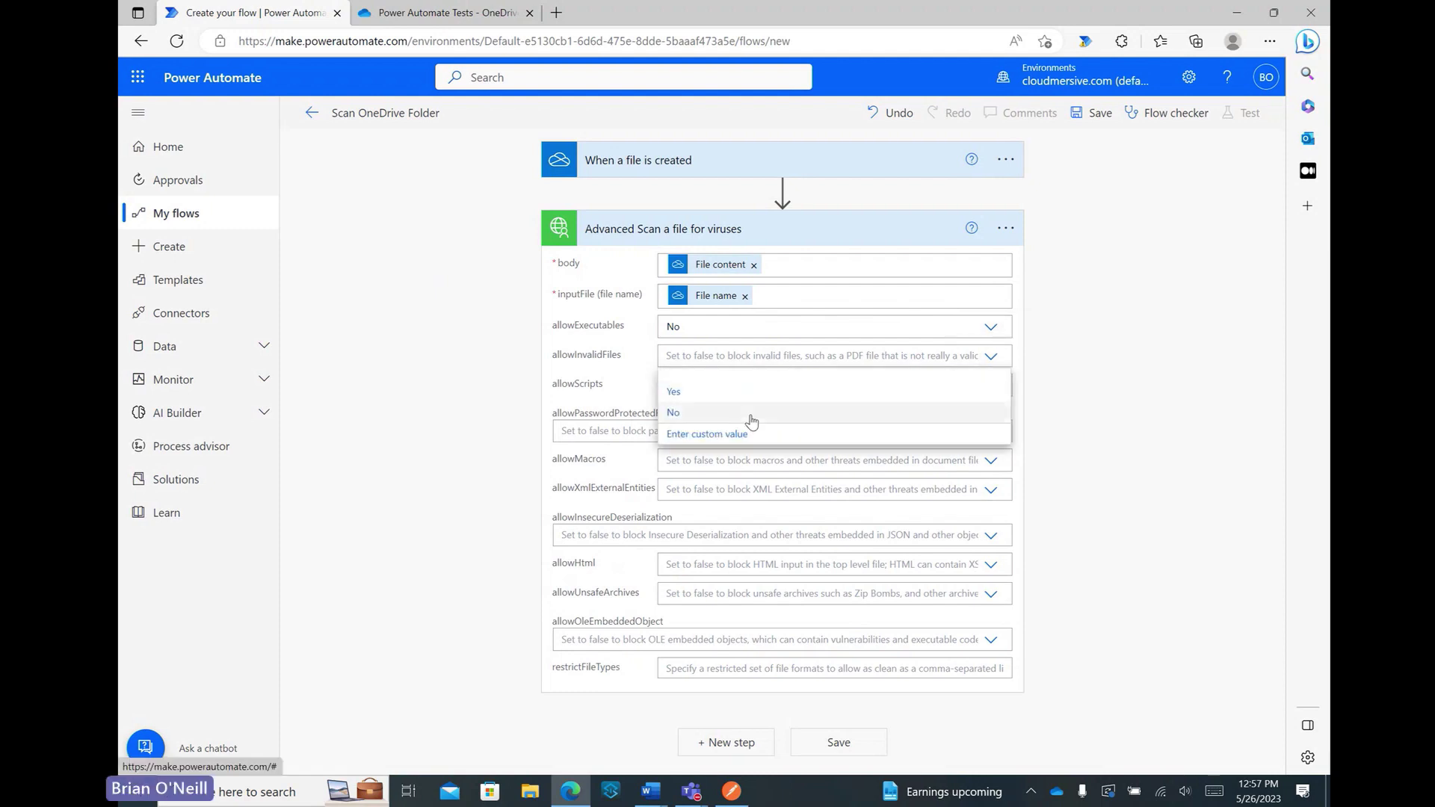
click(835, 416)
click(991, 386)
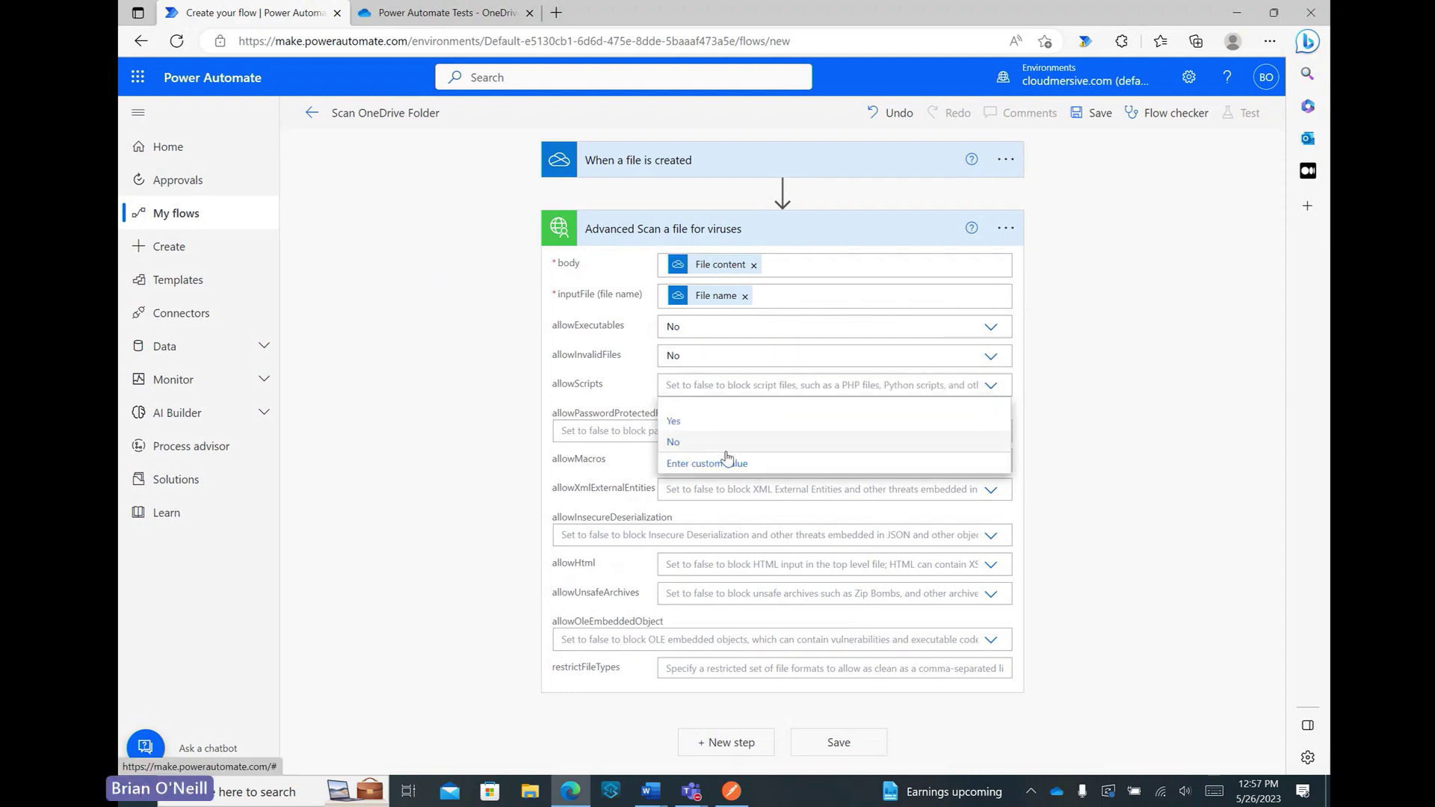
click(712, 445)
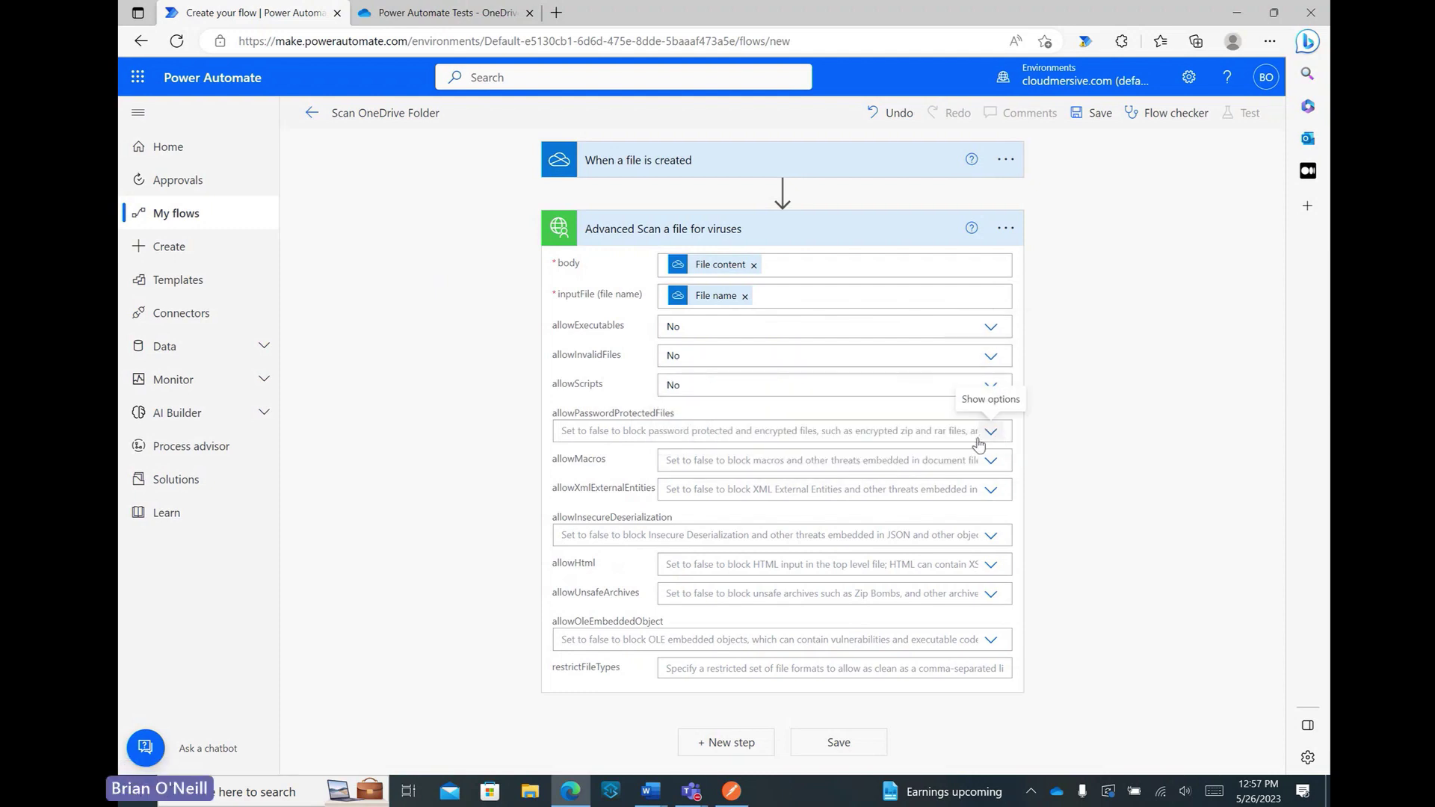
click(978, 444)
click(745, 486)
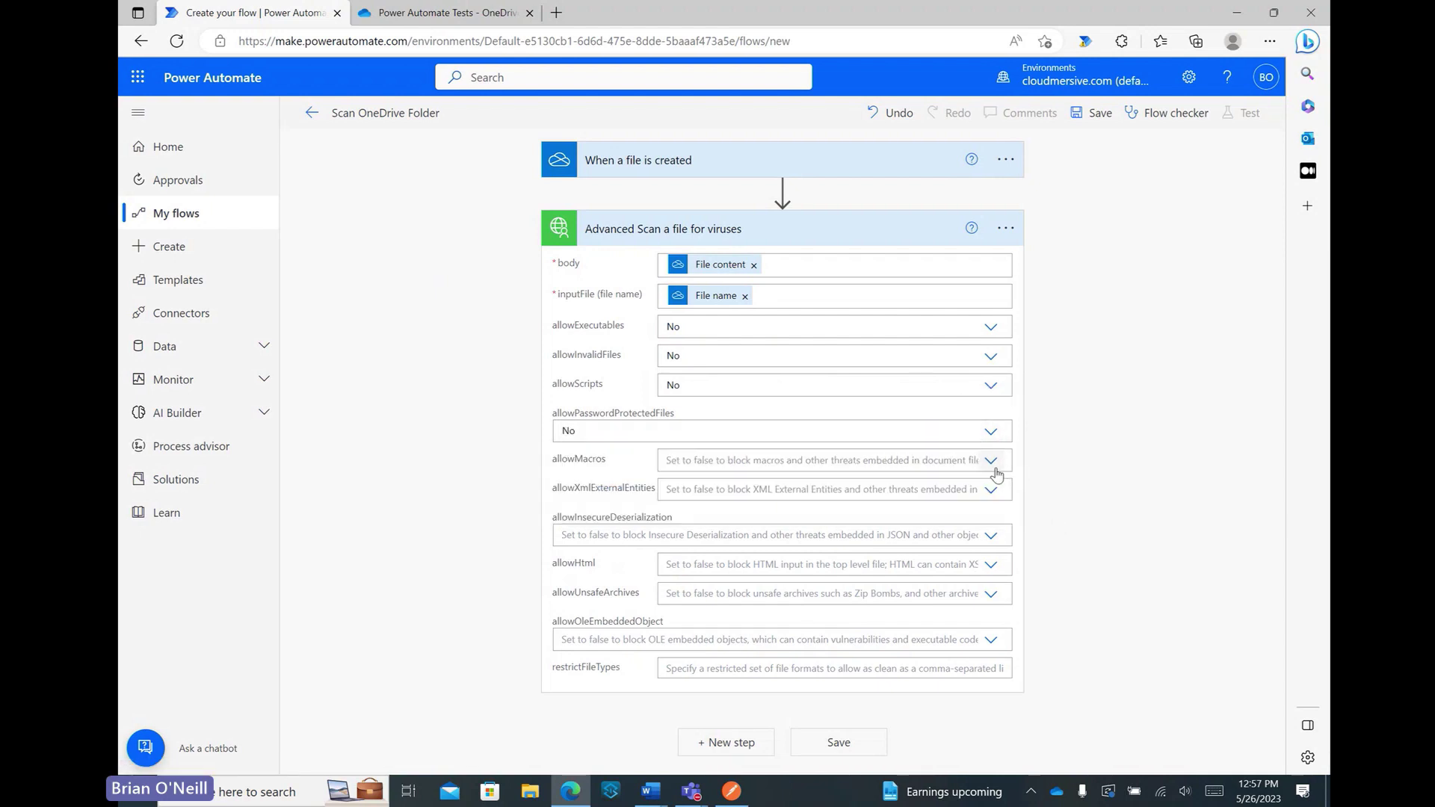
click(994, 469)
click(860, 514)
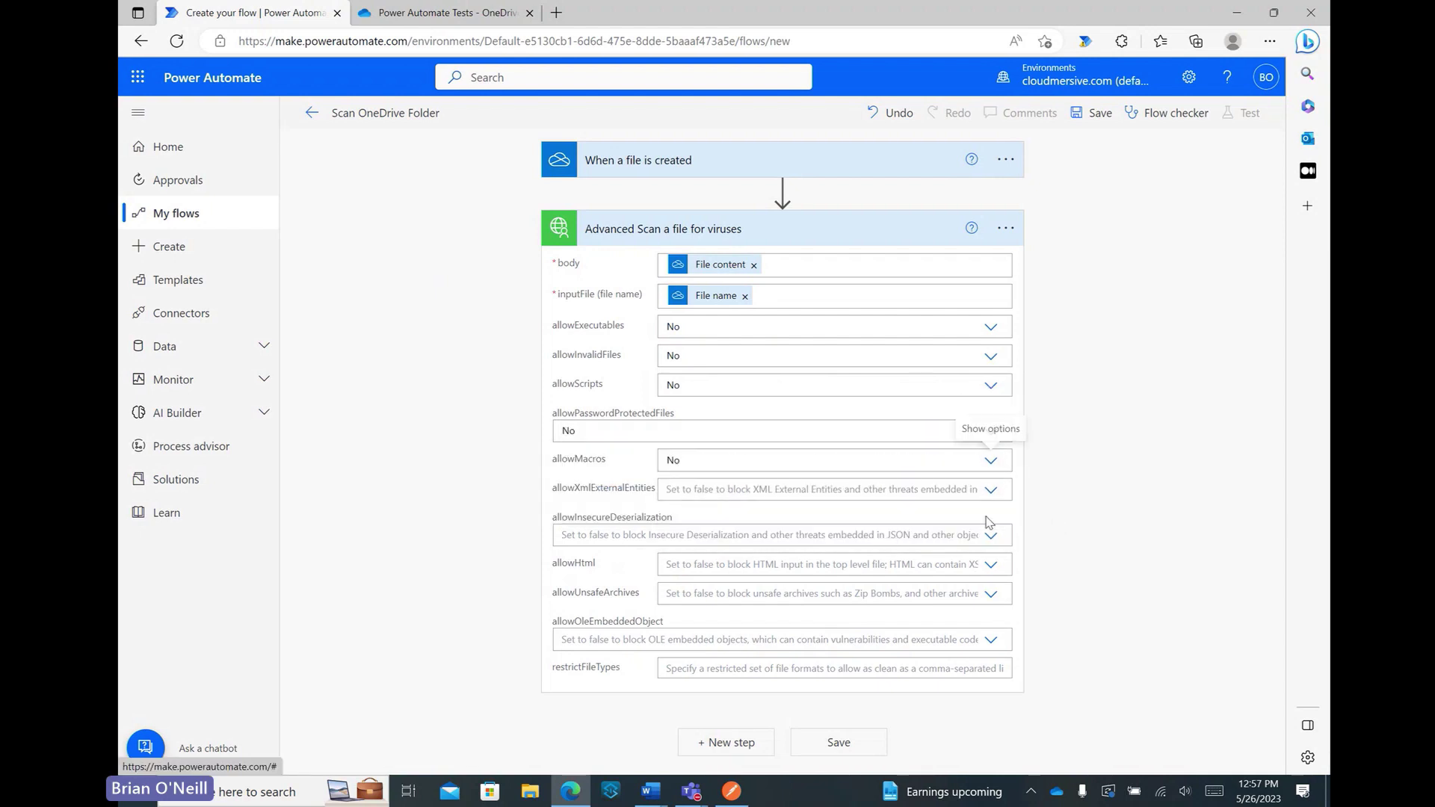
Set allowXmlExternalEntities, allowInsecureDeserialization, allowHtml, allowUnsafeArchives and allowOleEmbeddedObject to No.
click(990, 491)
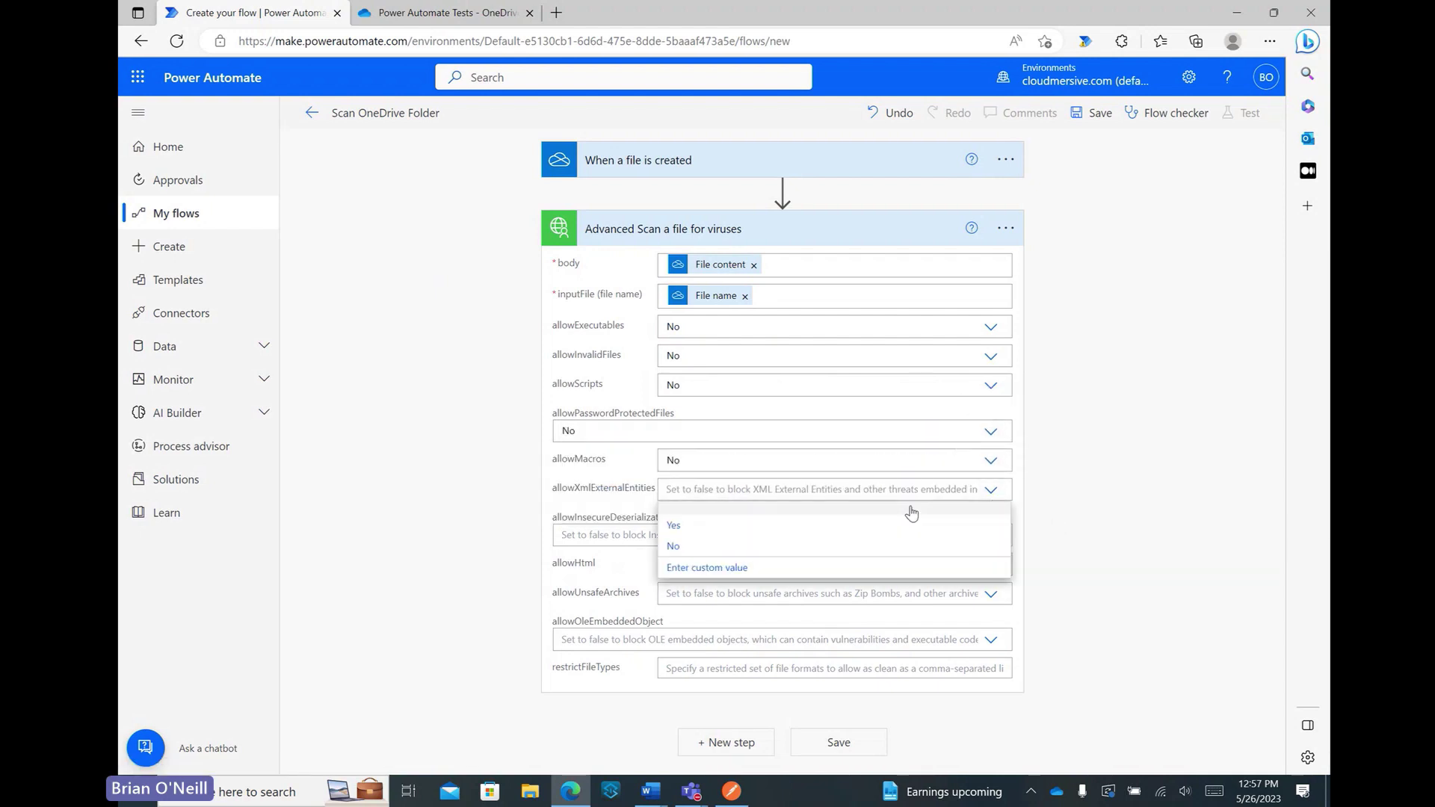
click(852, 546)
click(991, 535)
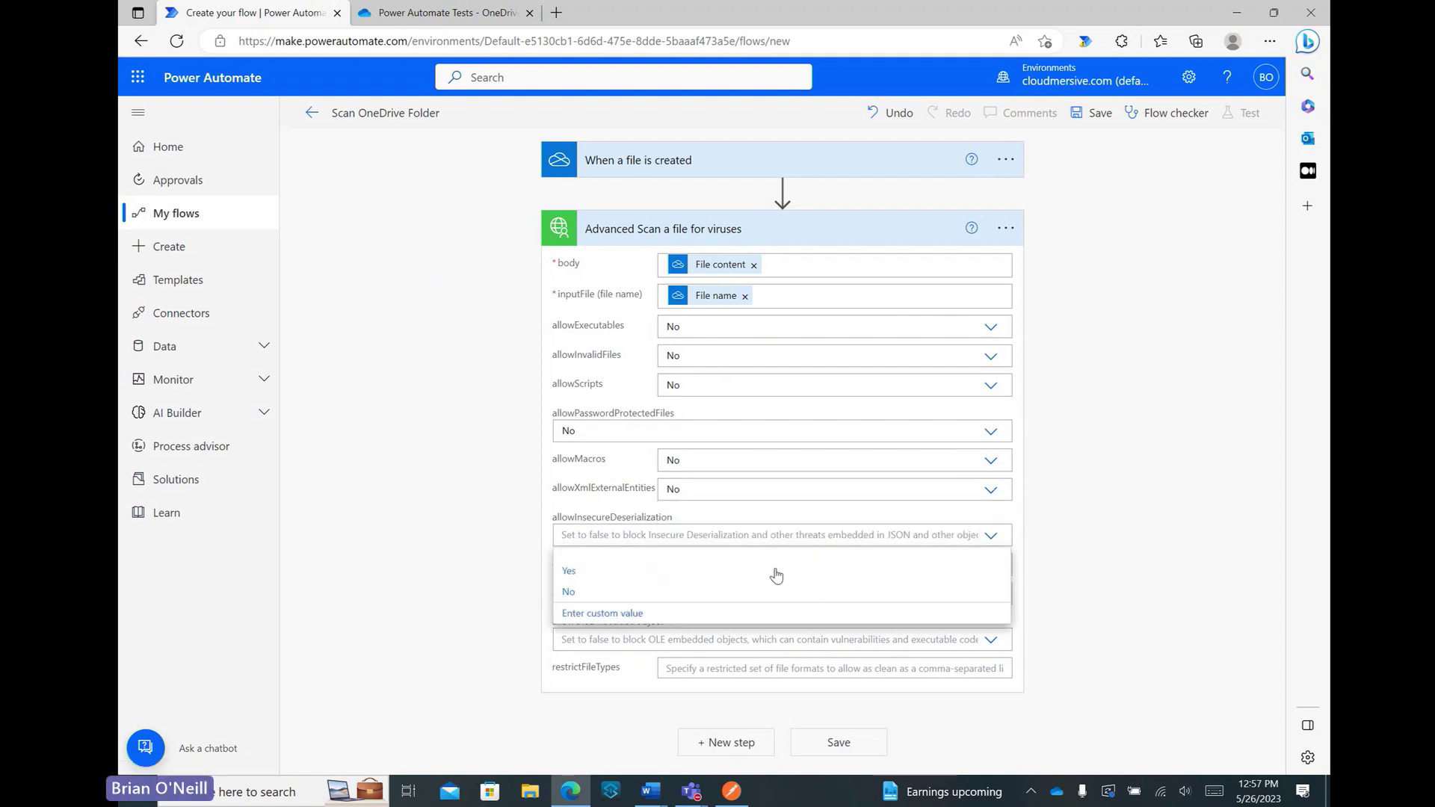
click(738, 593)
click(990, 565)
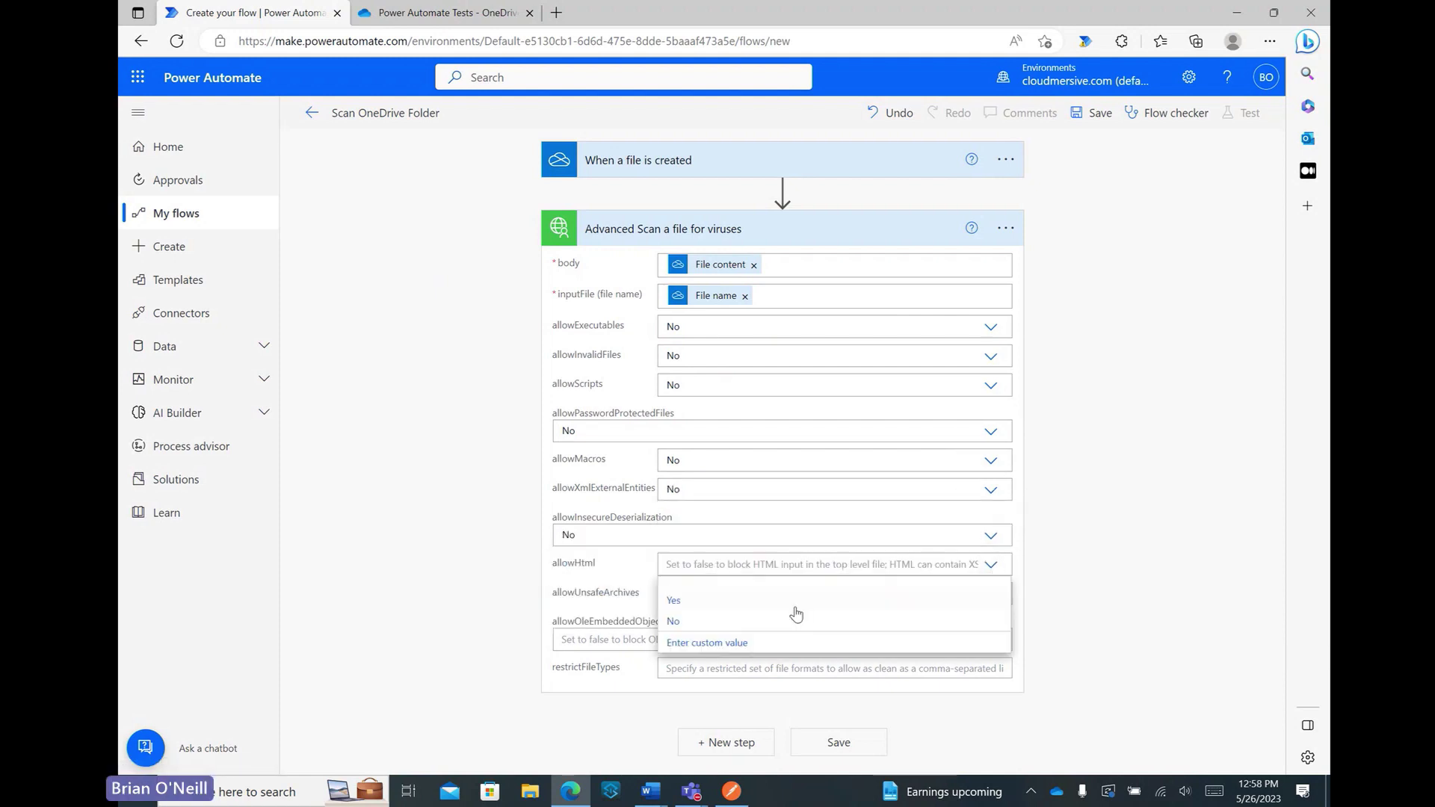
click(794, 621)
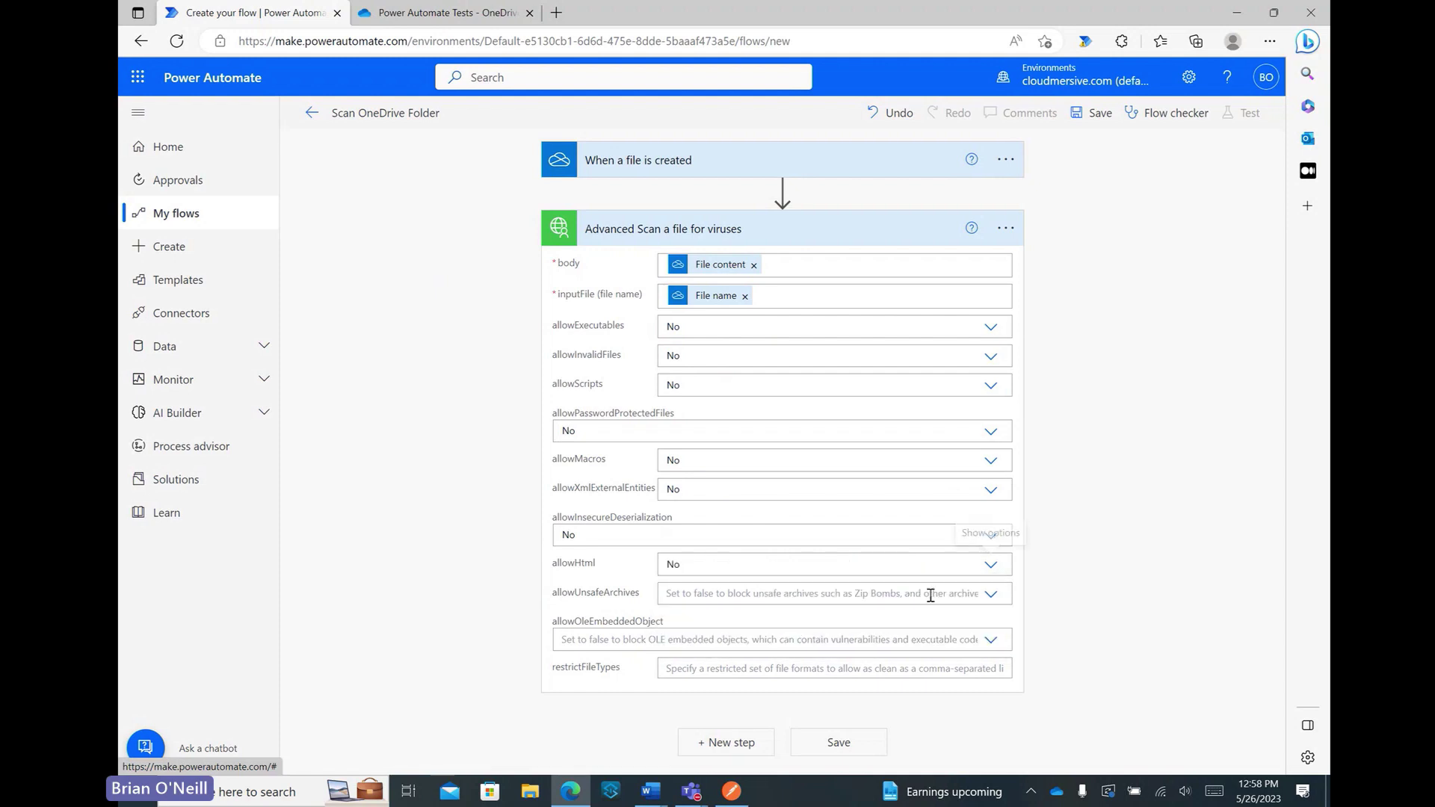
click(990, 595)
click(934, 649)
click(991, 642)
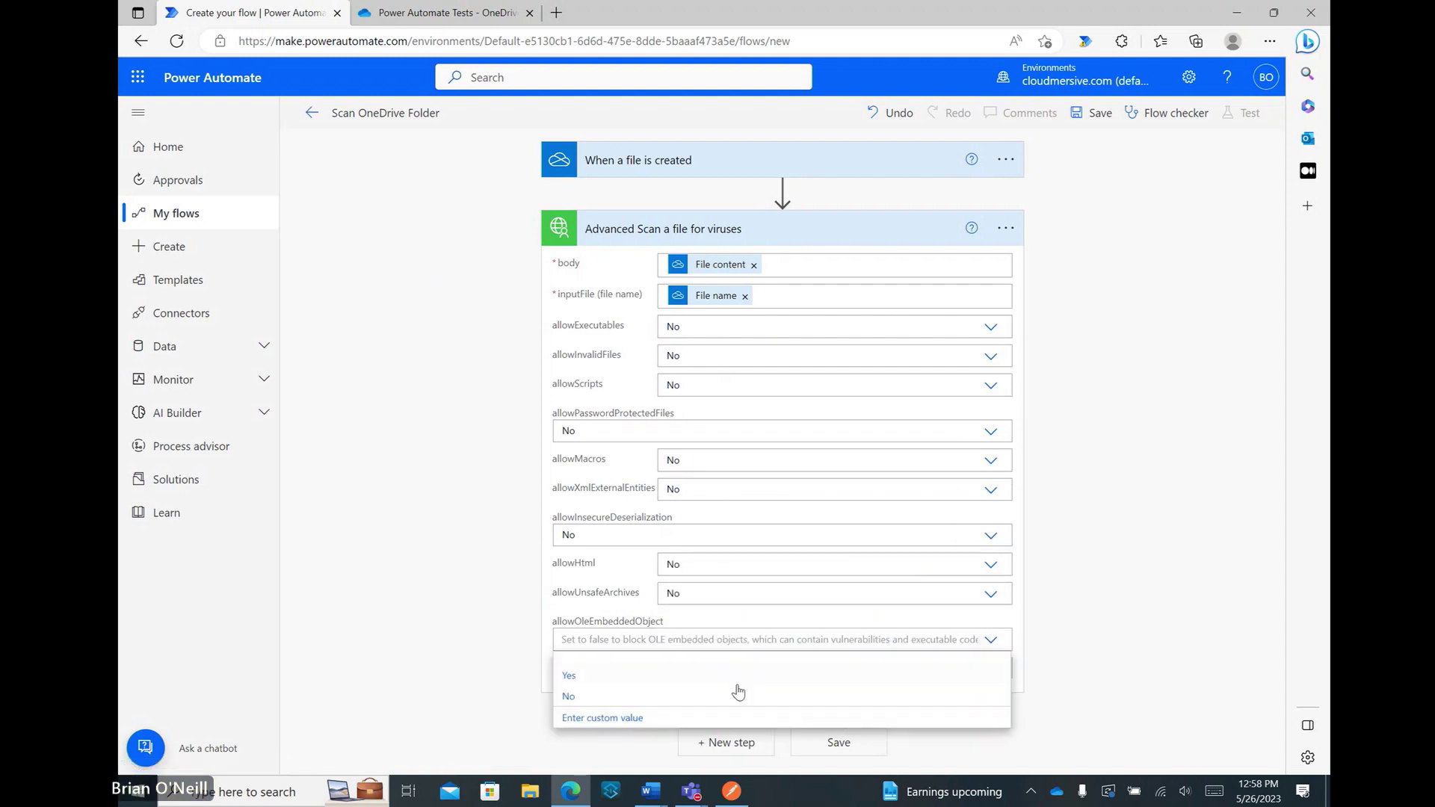
click(695, 699)
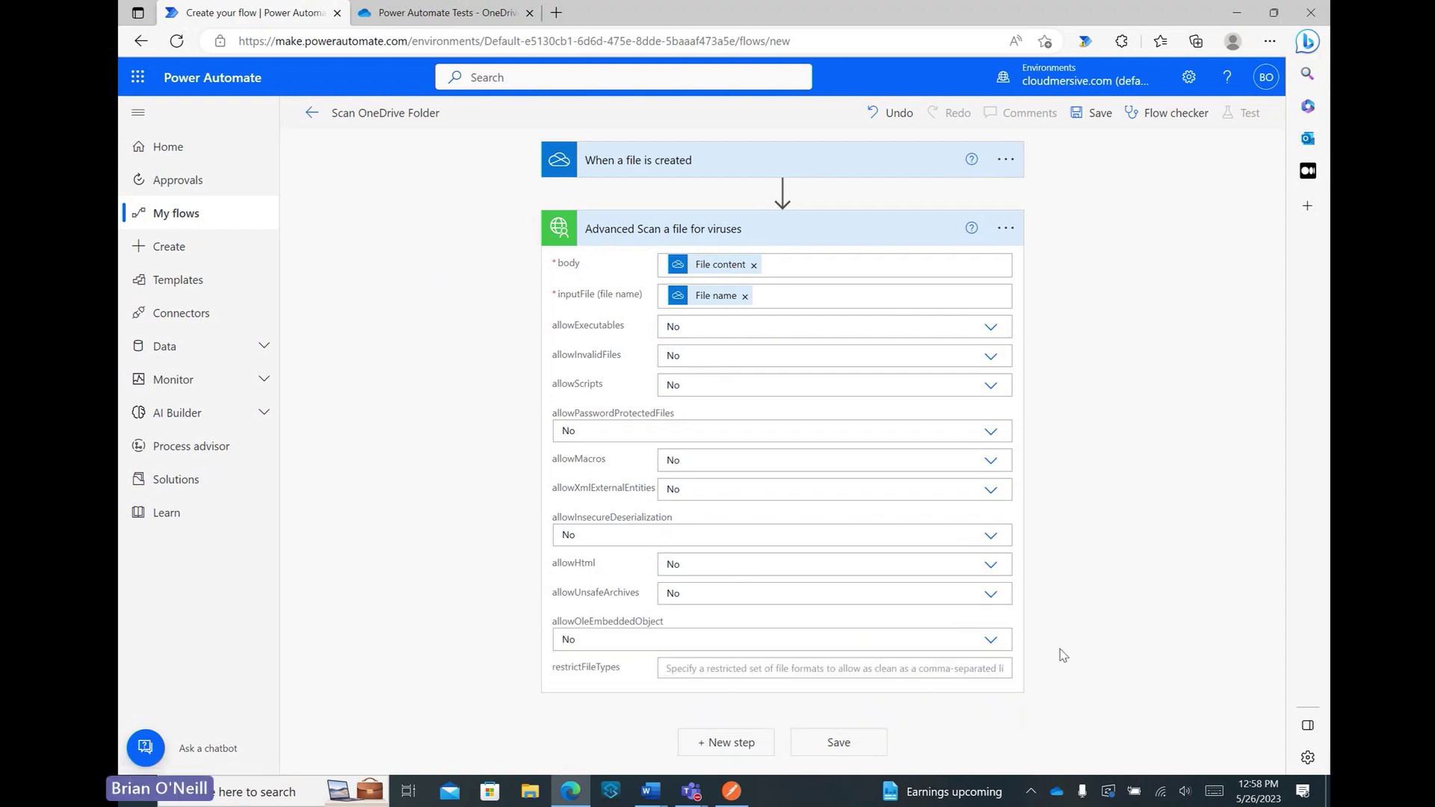
click(876, 667)
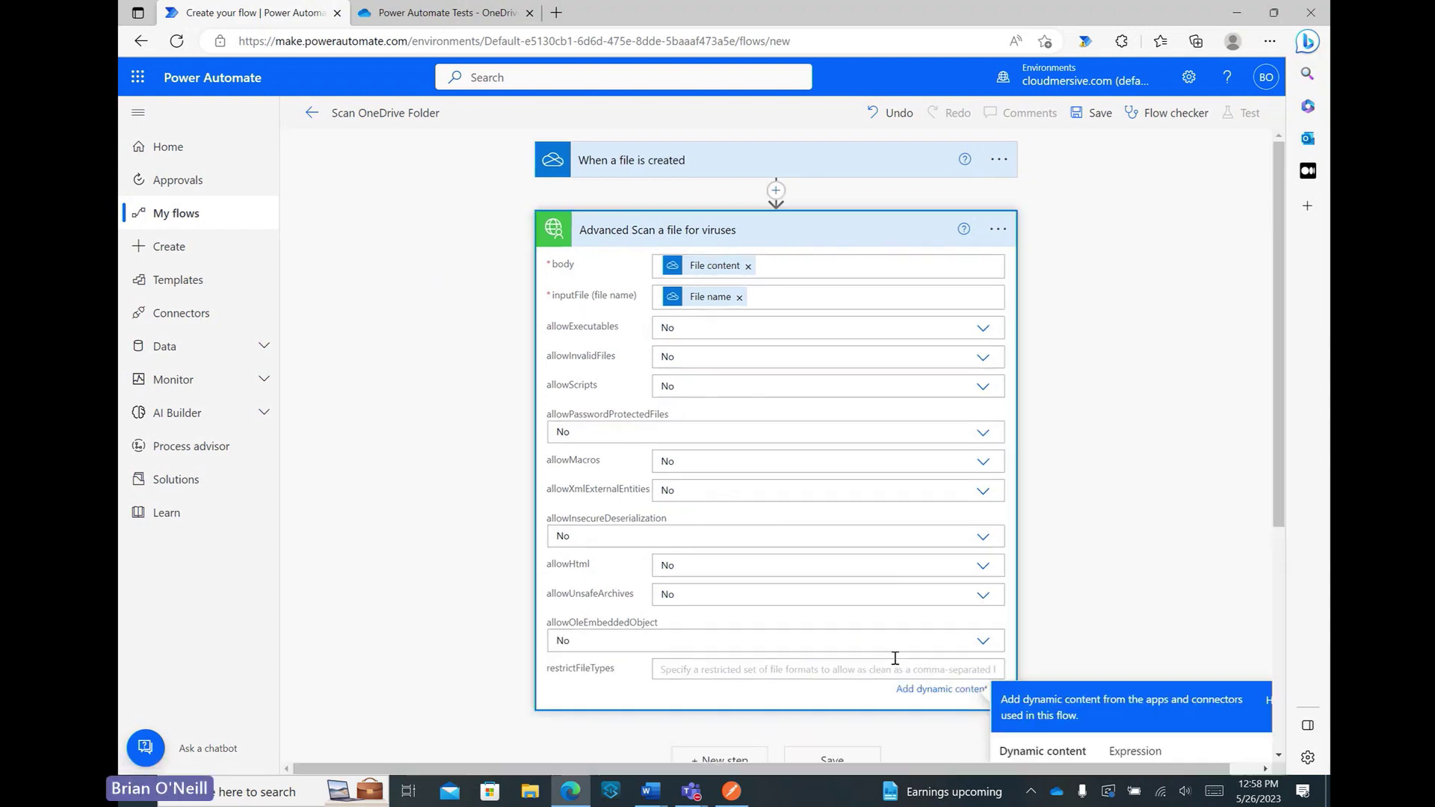
scroll(1161, 557, down, 1)
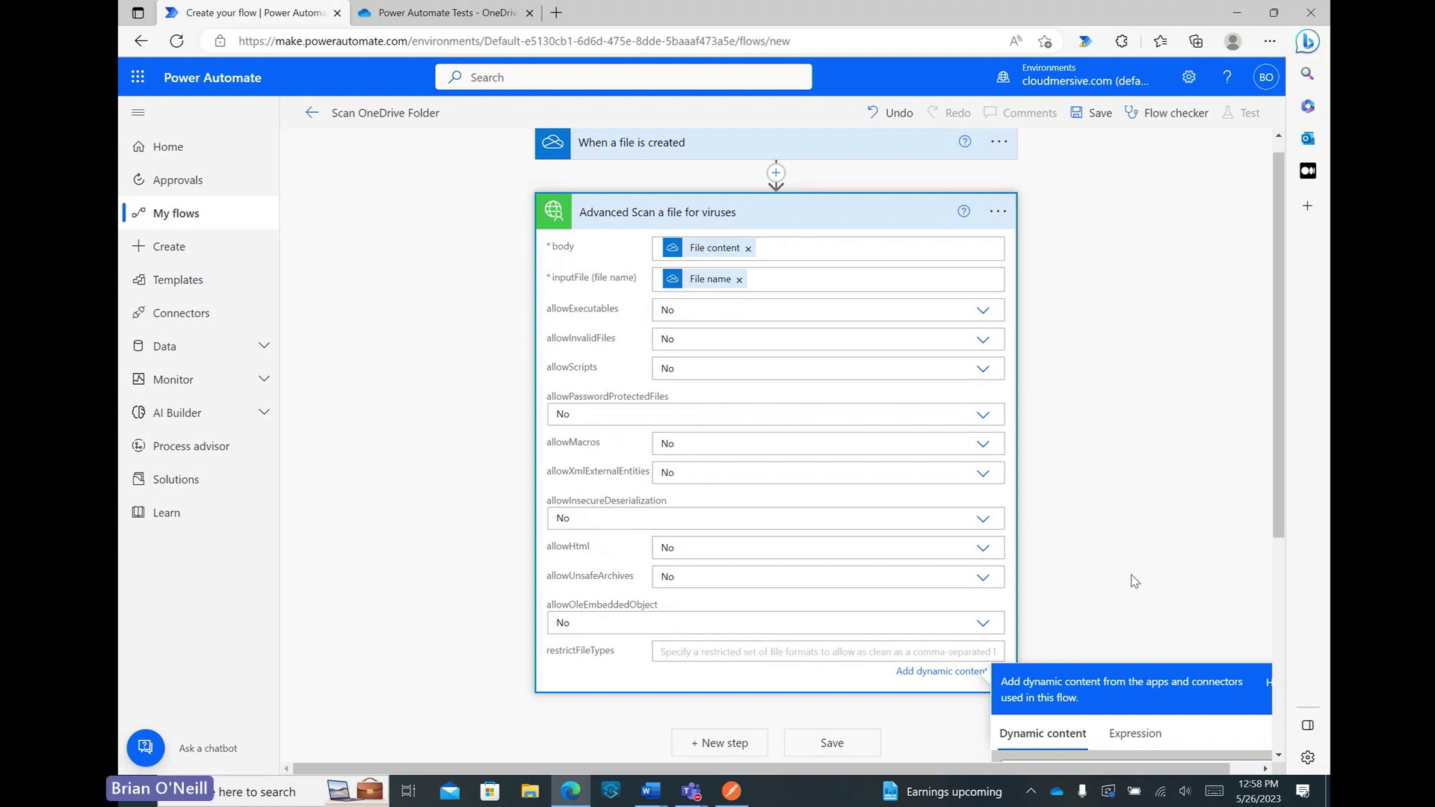
Enter '.docx, .pdf, .xlsx' as the scan's restrictFileTypes.
click(1134, 581)
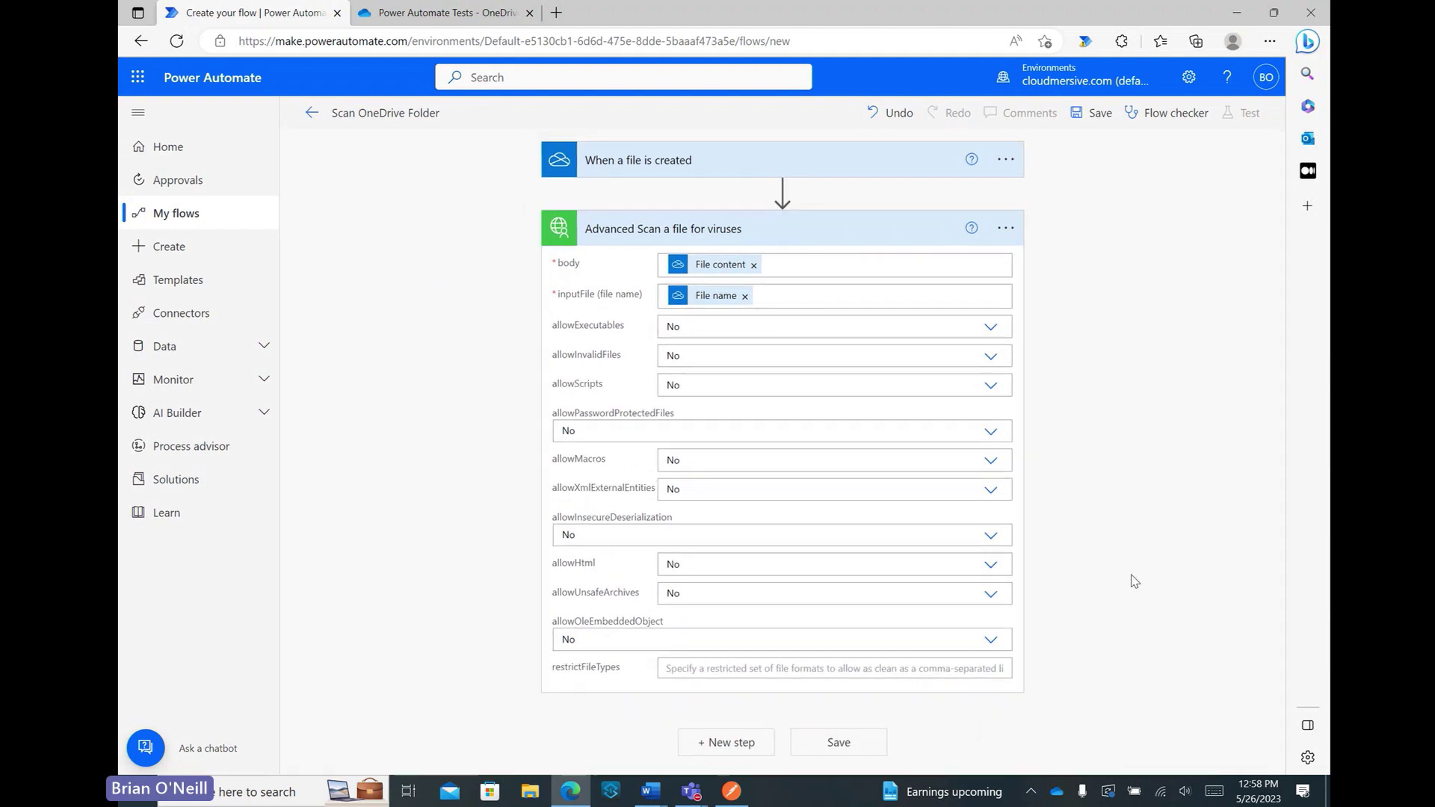
click(870, 670)
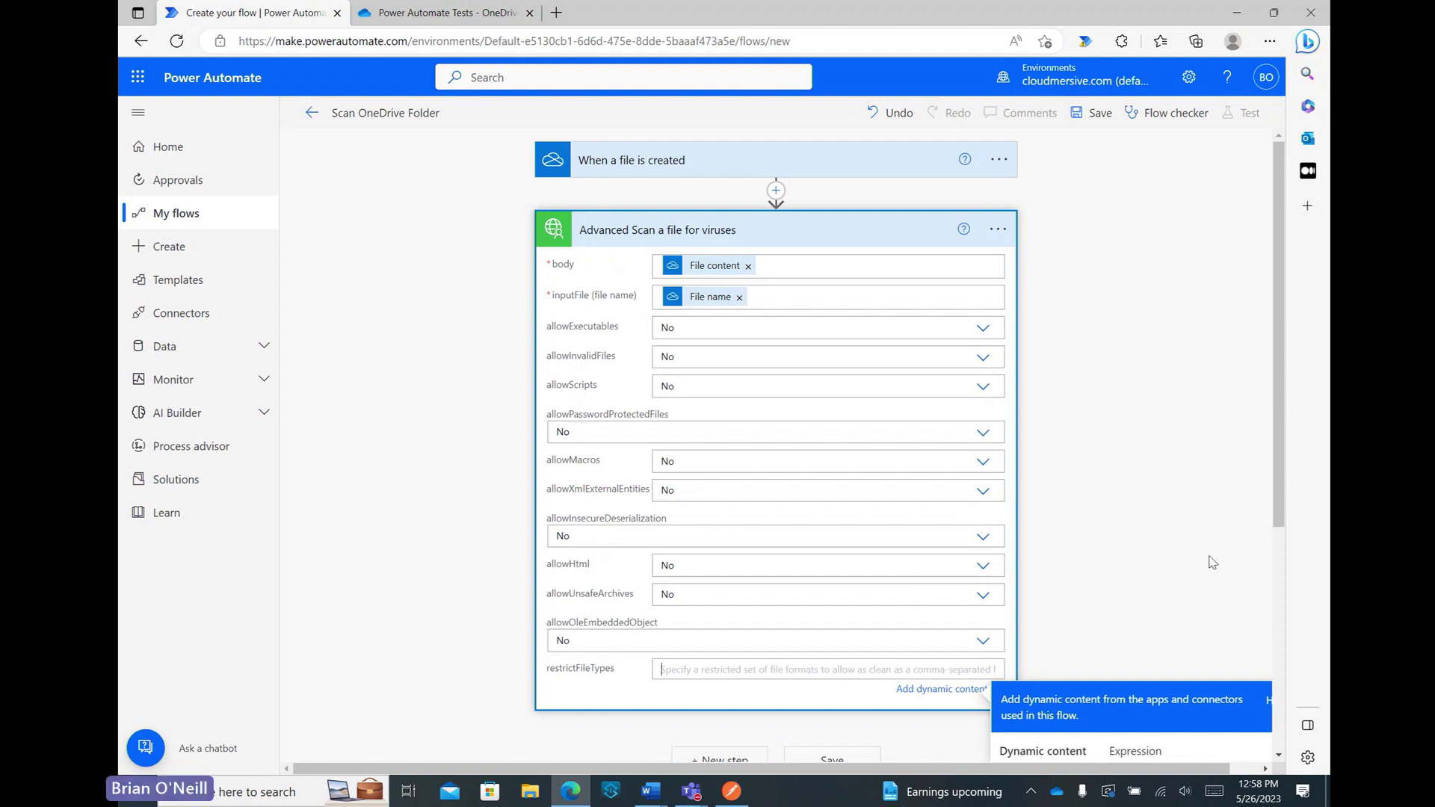
text(.DOCX, .PDF, .XLSX)
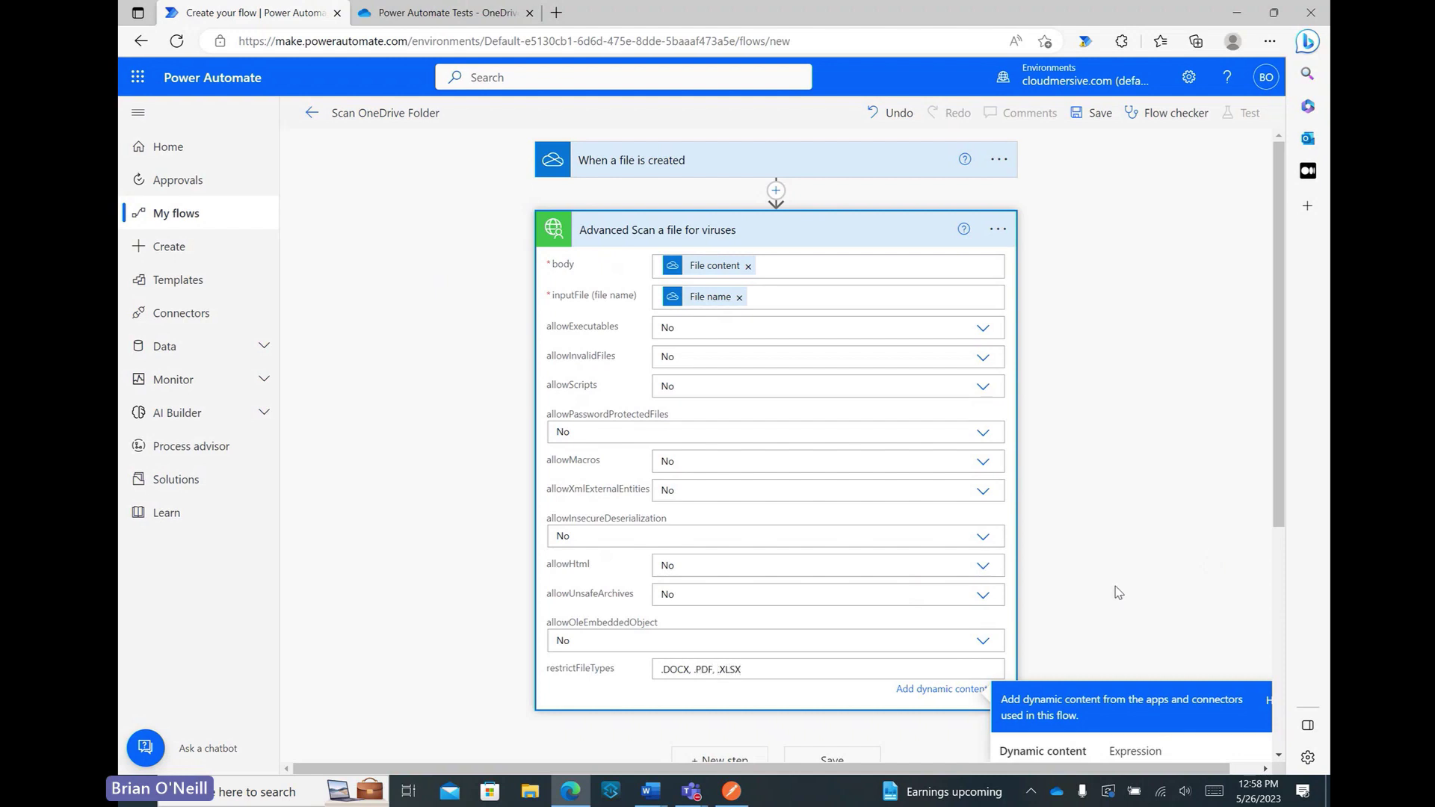
drag(758, 672, 647, 682)
text(.docx, .pdf)
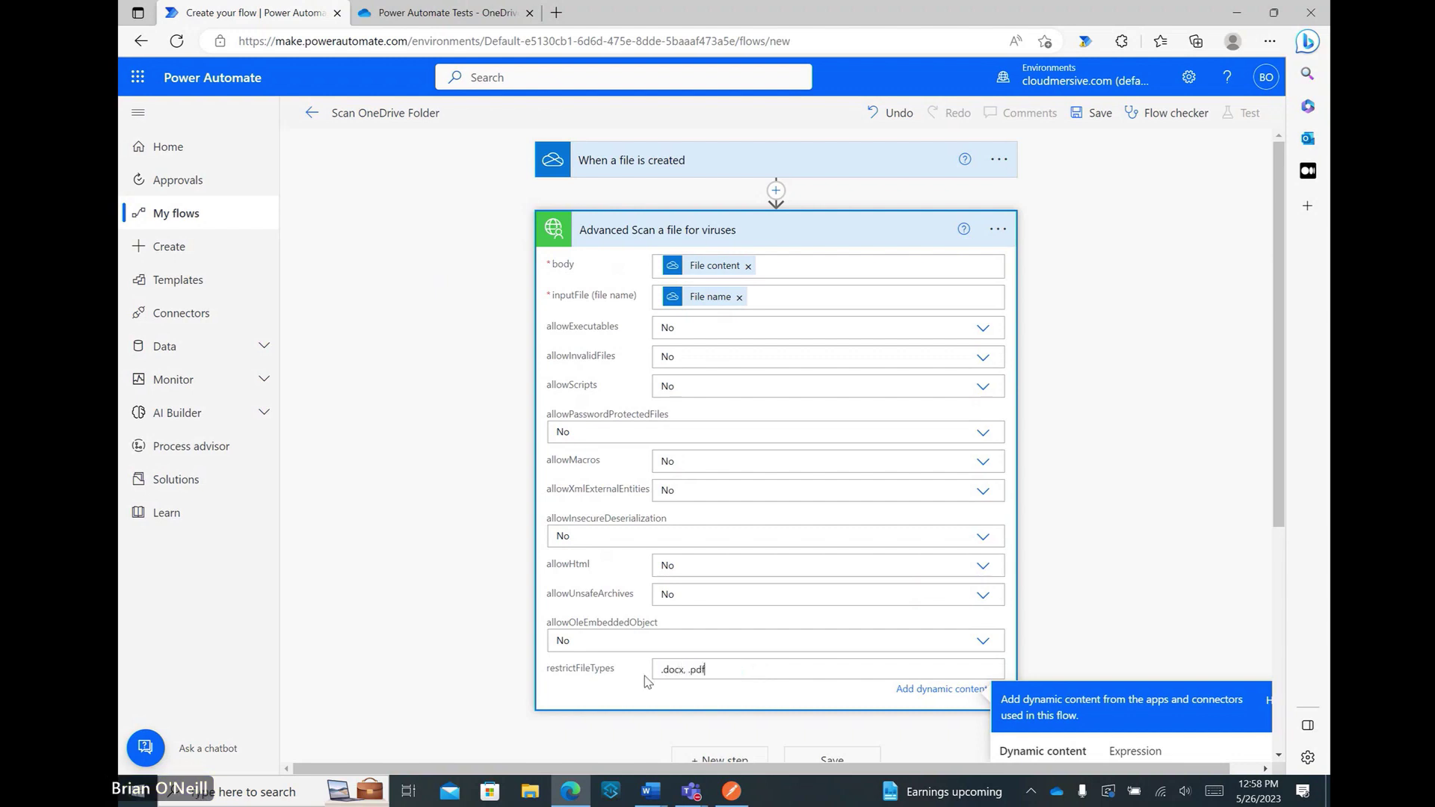
text(, .xlsx)
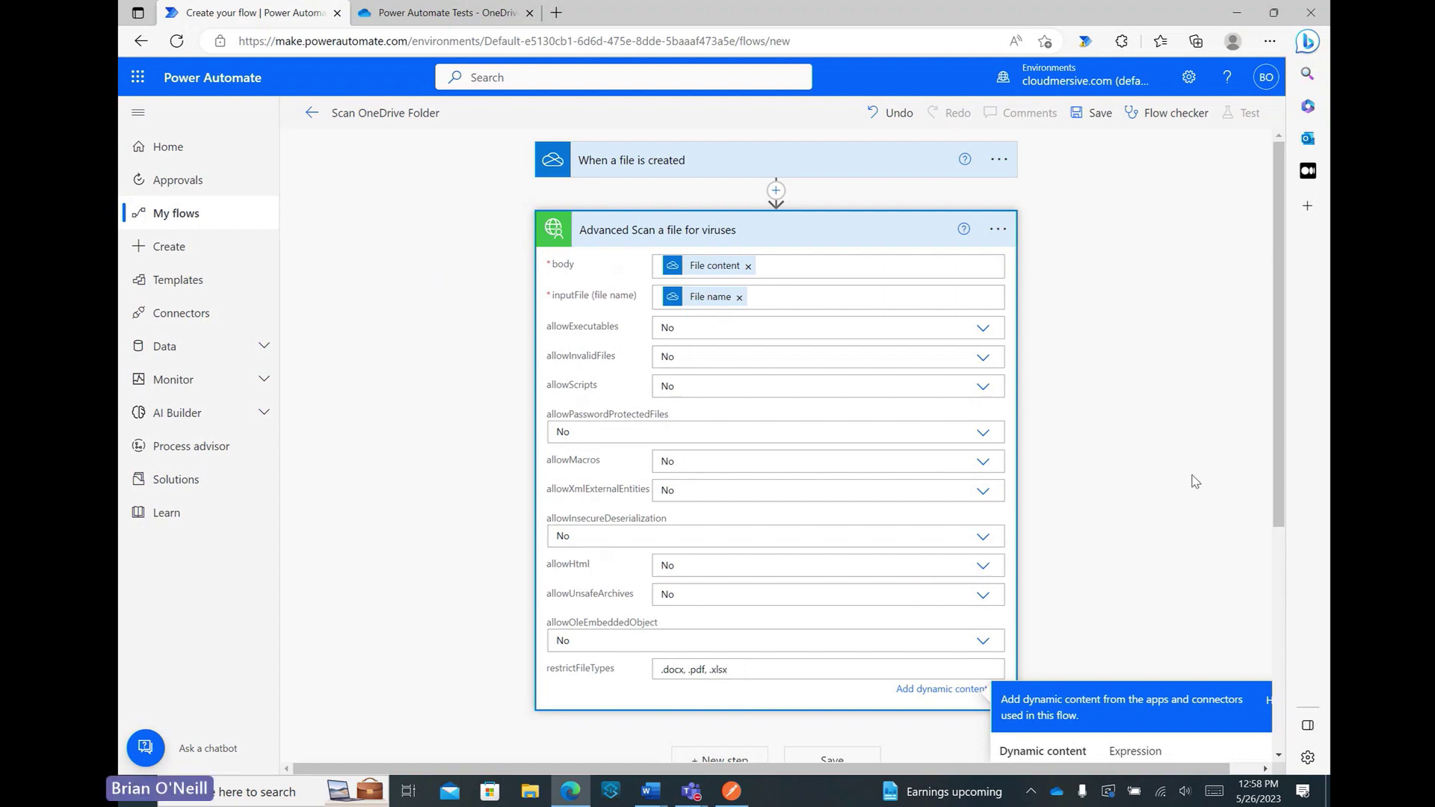
Add a new step after the scan using the Control connector.
click(1194, 482)
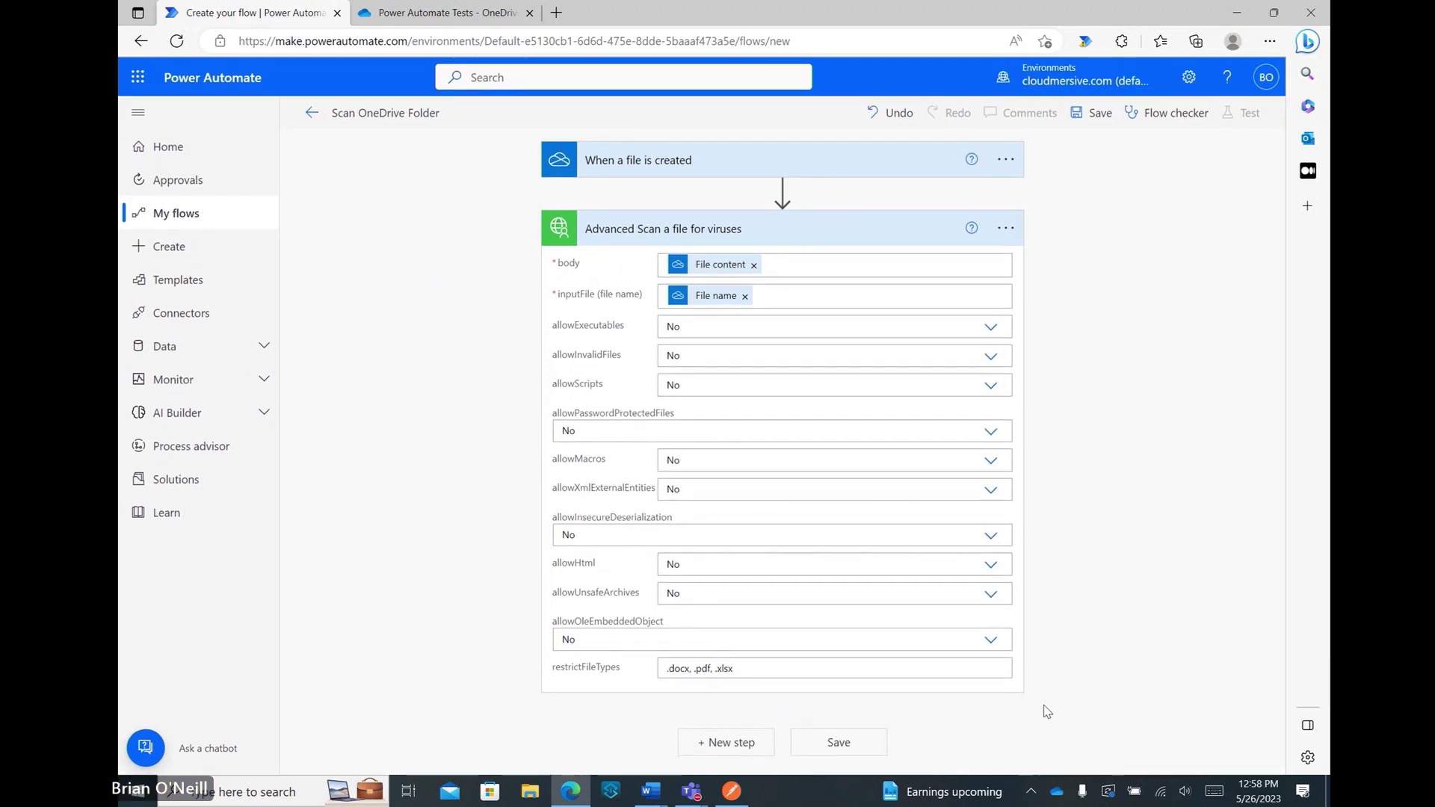
click(731, 755)
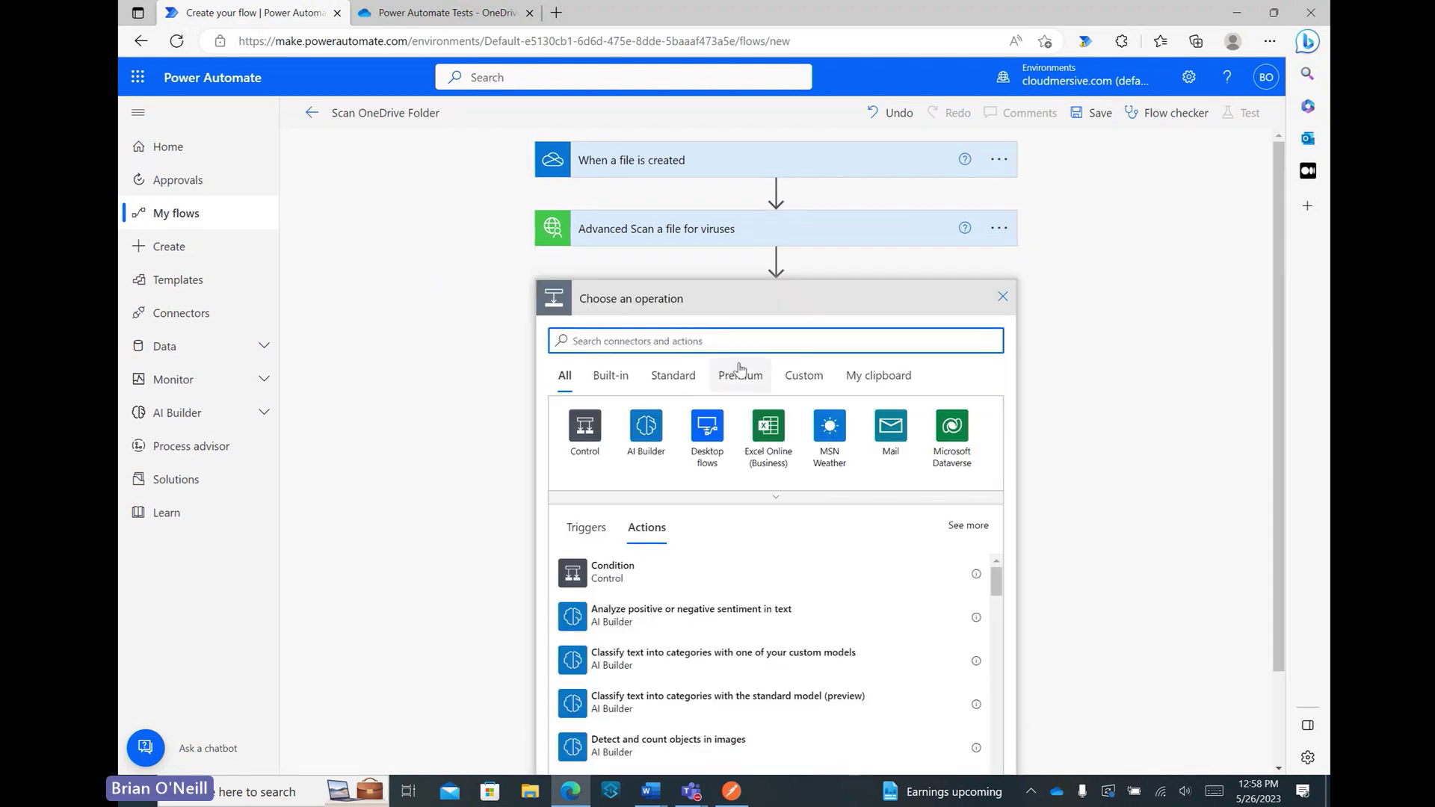
click(584, 427)
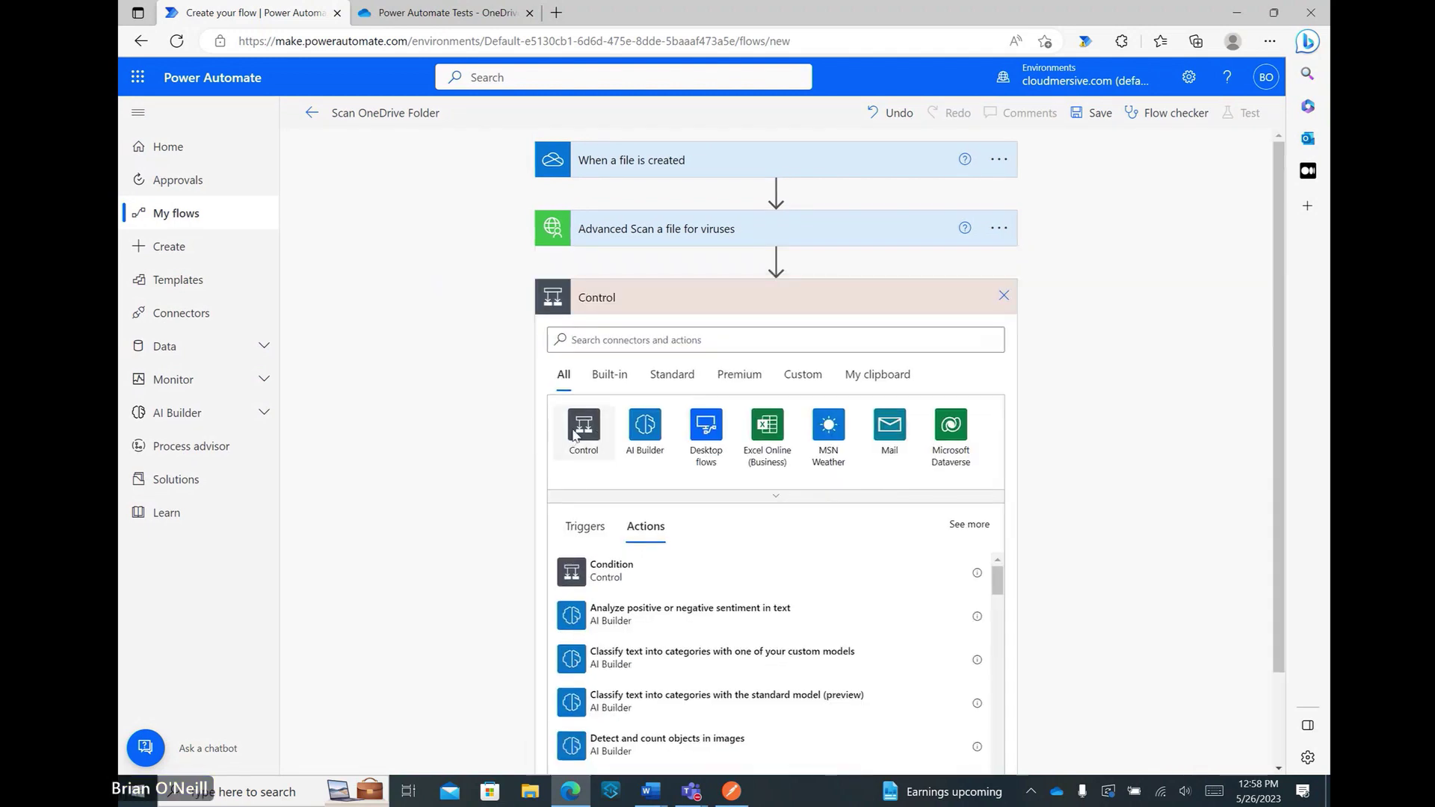
Add a Condition testing whether the scan's CleanResult is equal to false.
click(638, 424)
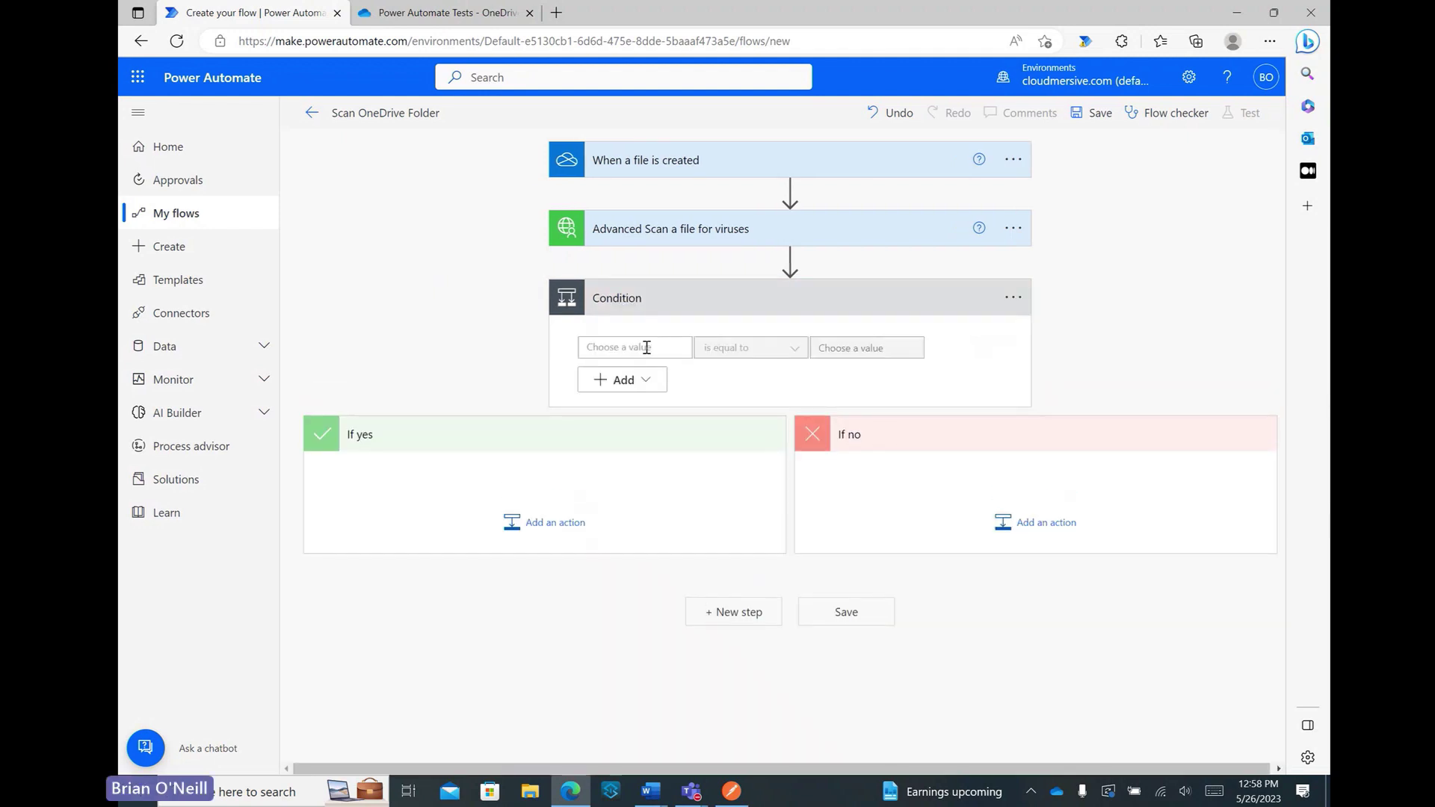
click(646, 348)
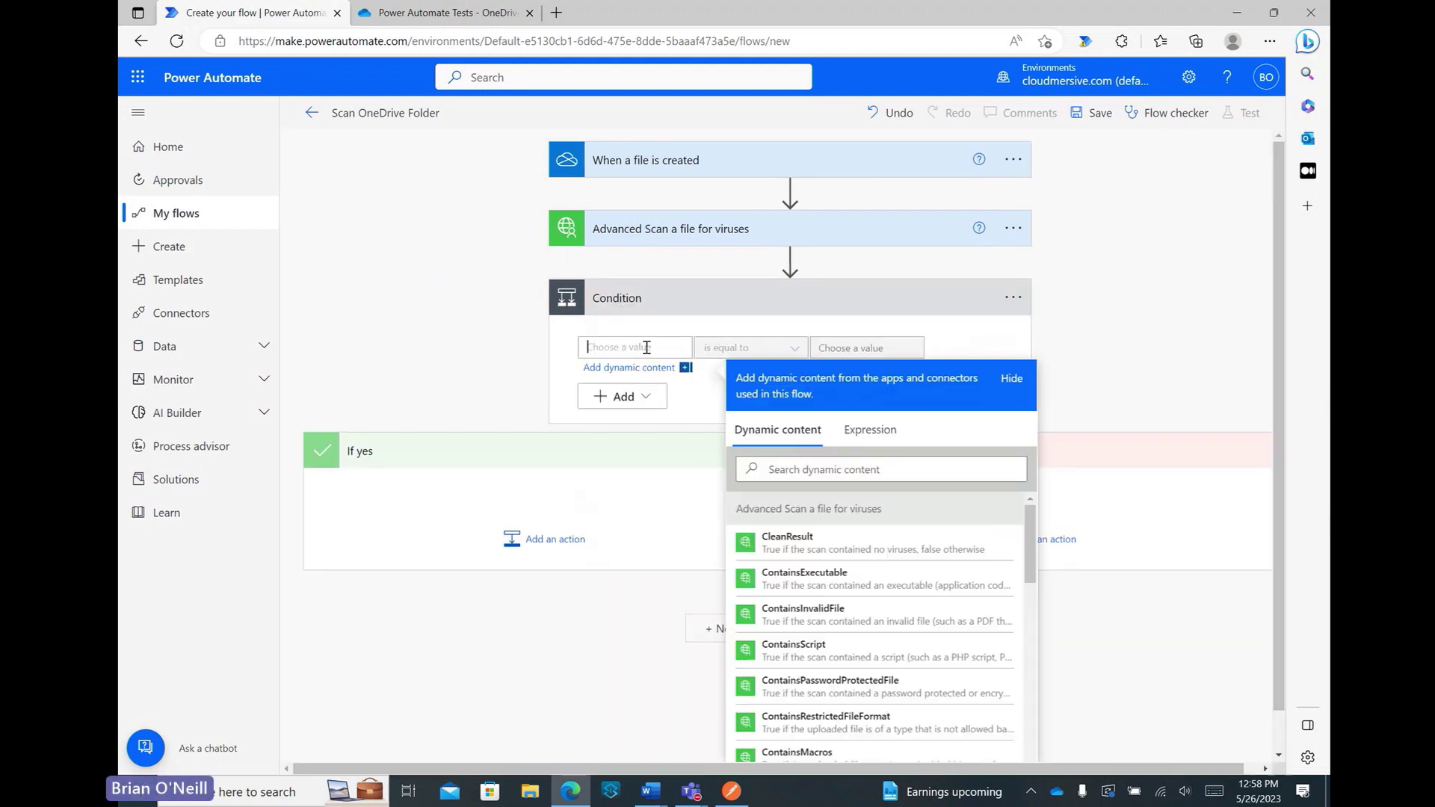
click(925, 542)
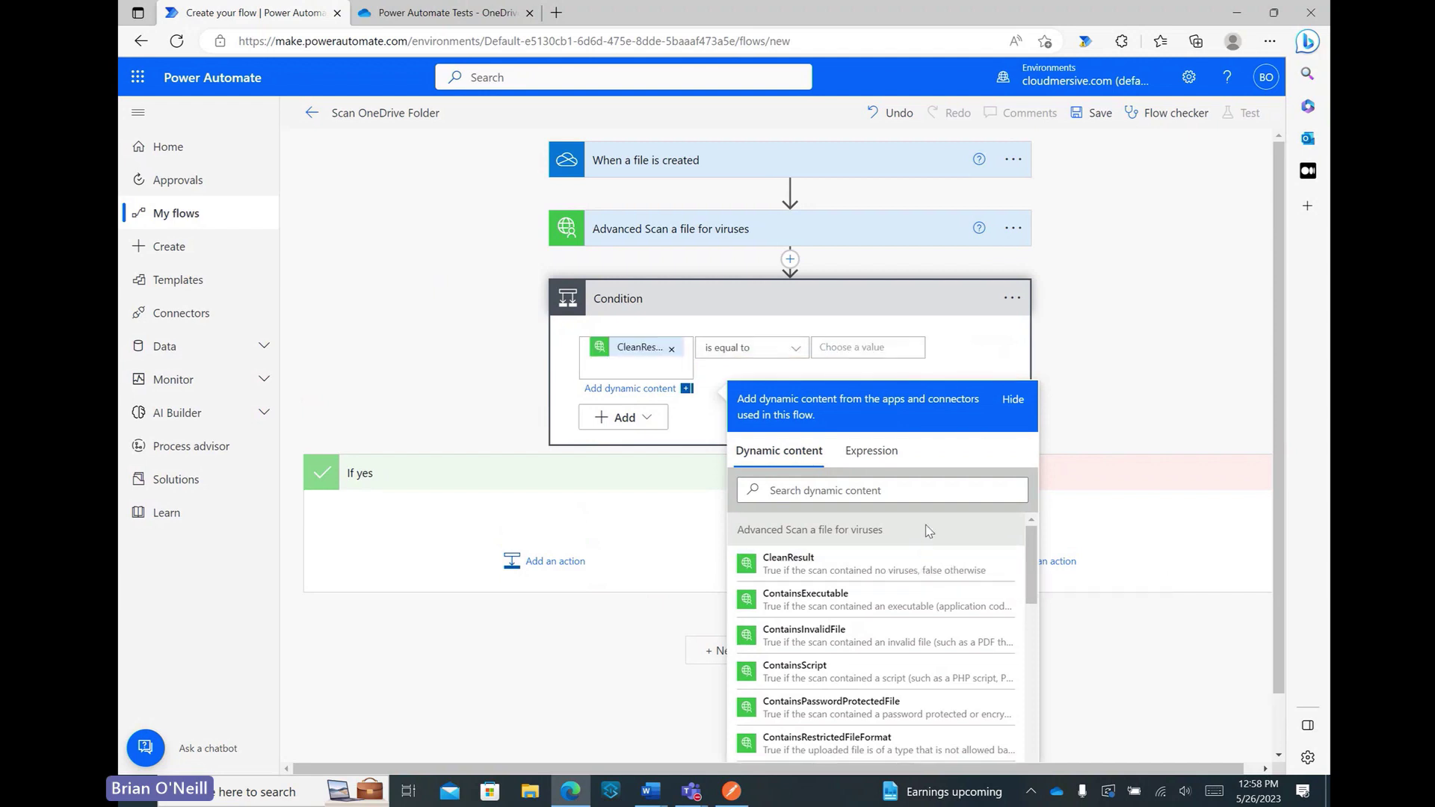
click(852, 346)
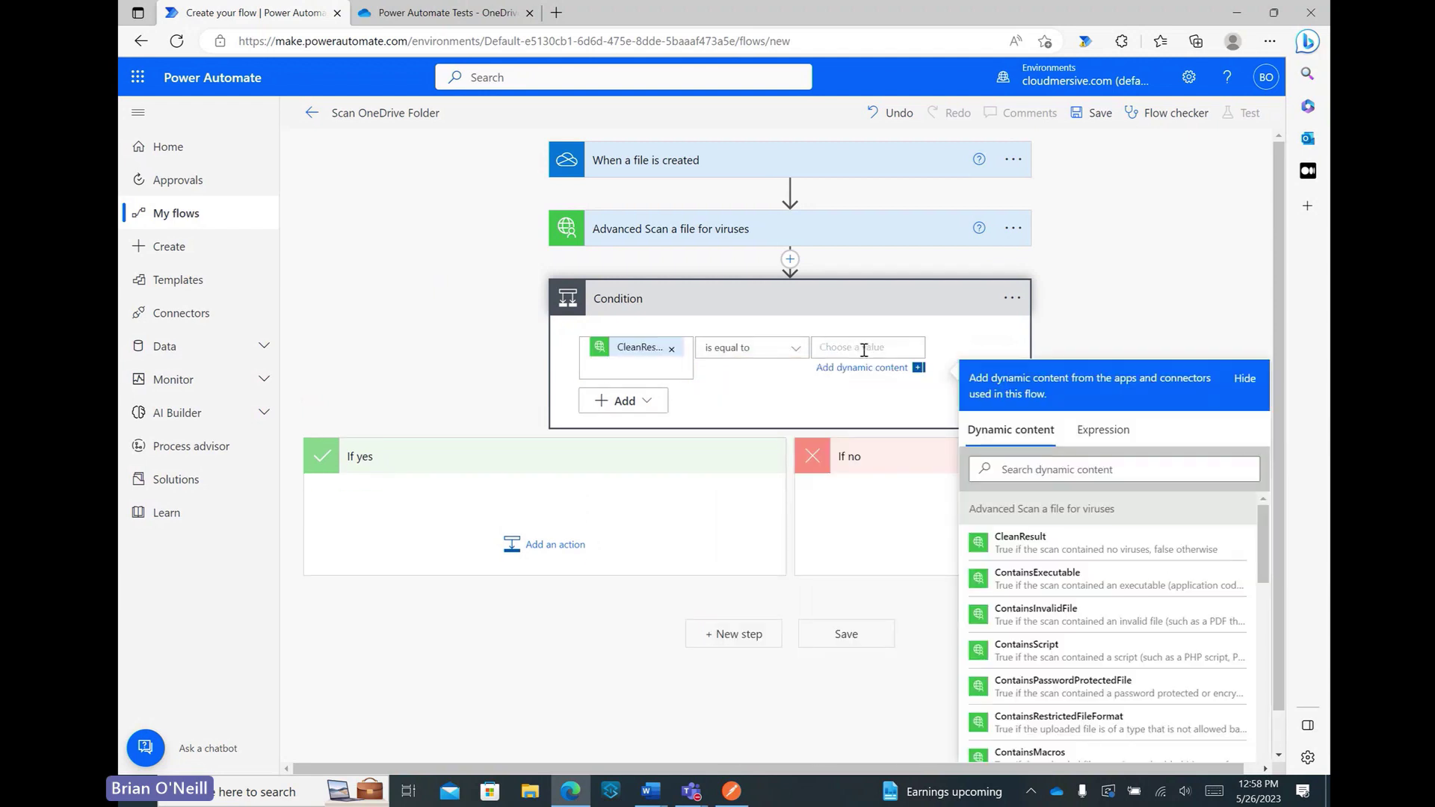
text(false)
click(1144, 283)
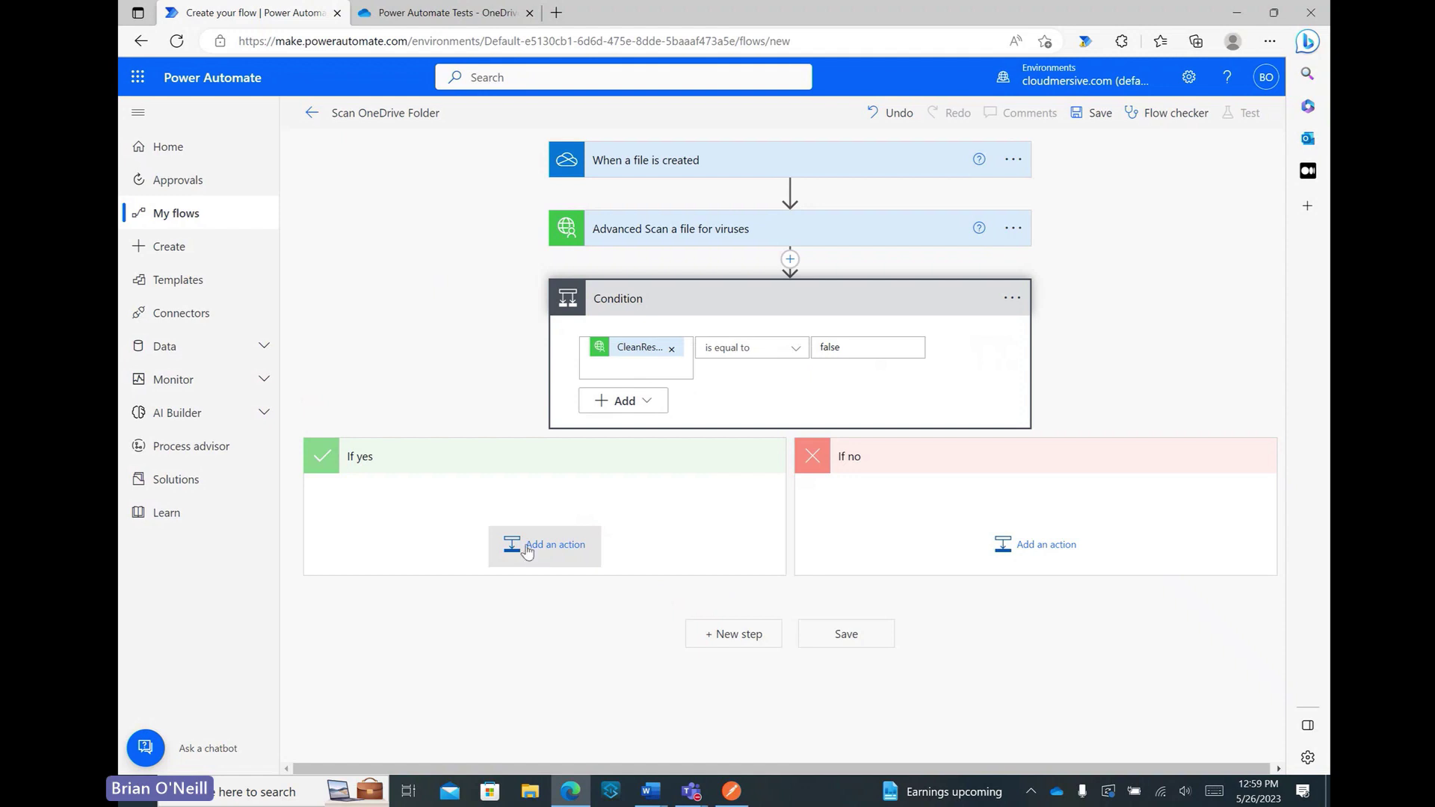
Add a OneDrive for Business Delete file action under If yes, using the trigger's File identifier.
click(565, 552)
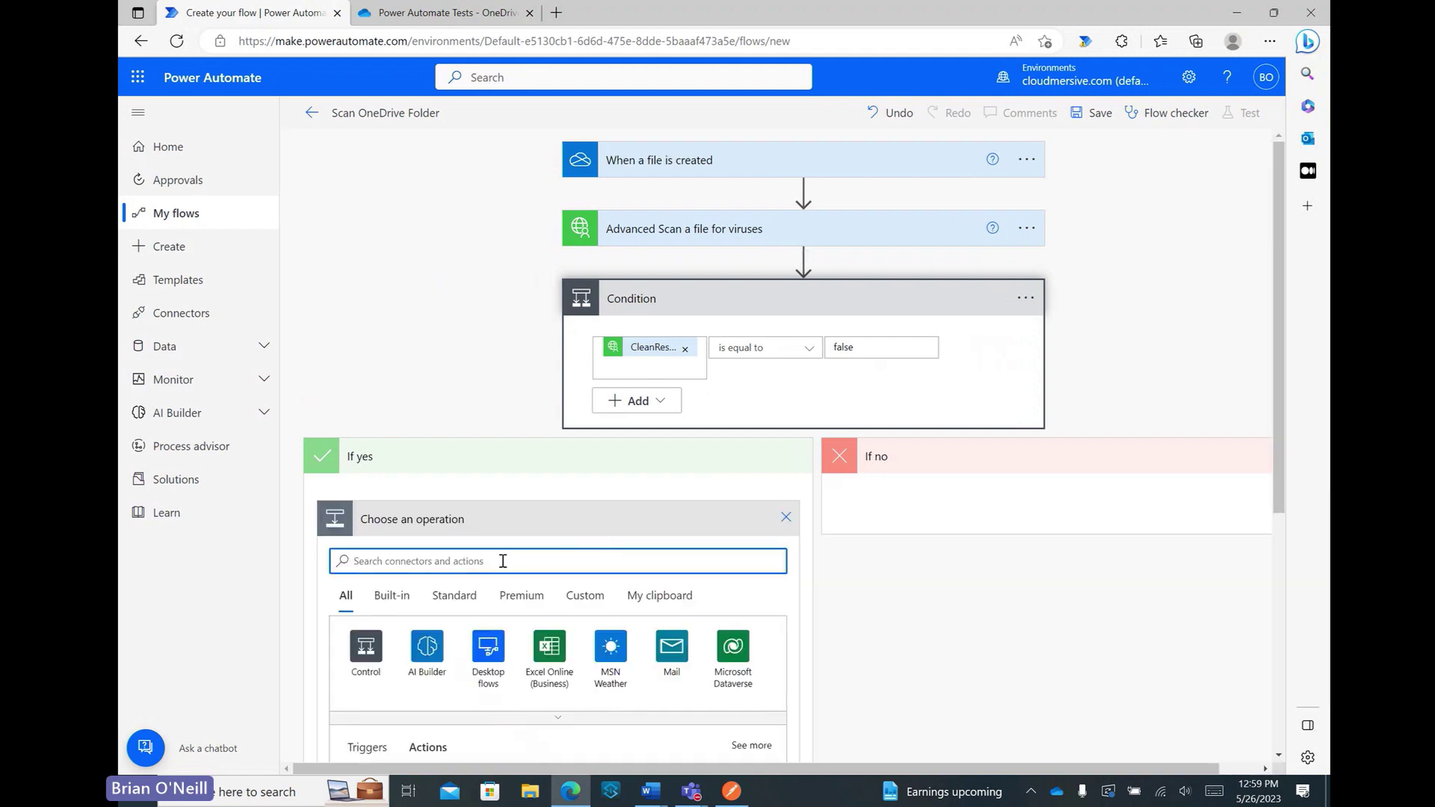
text(onedrive)
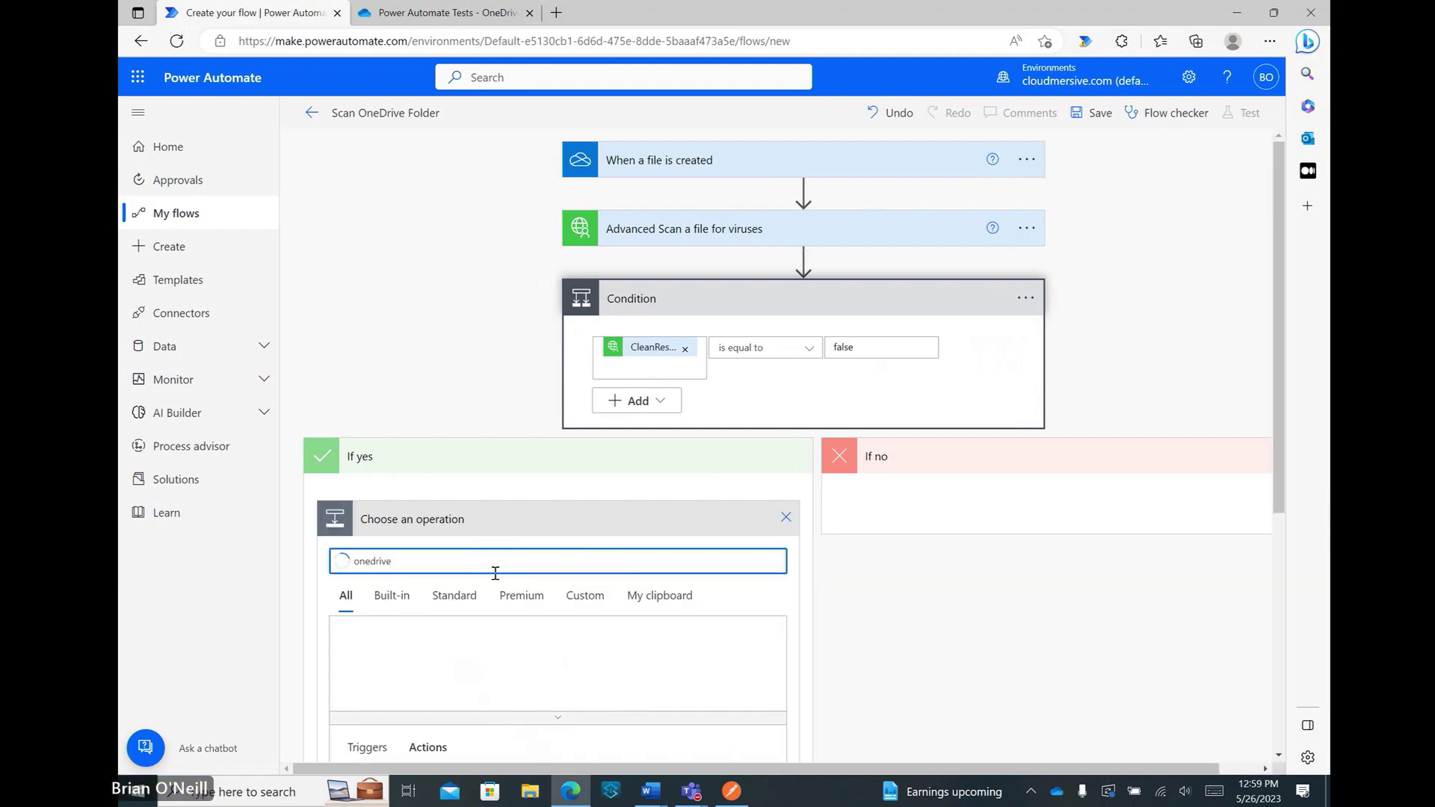
click(366, 646)
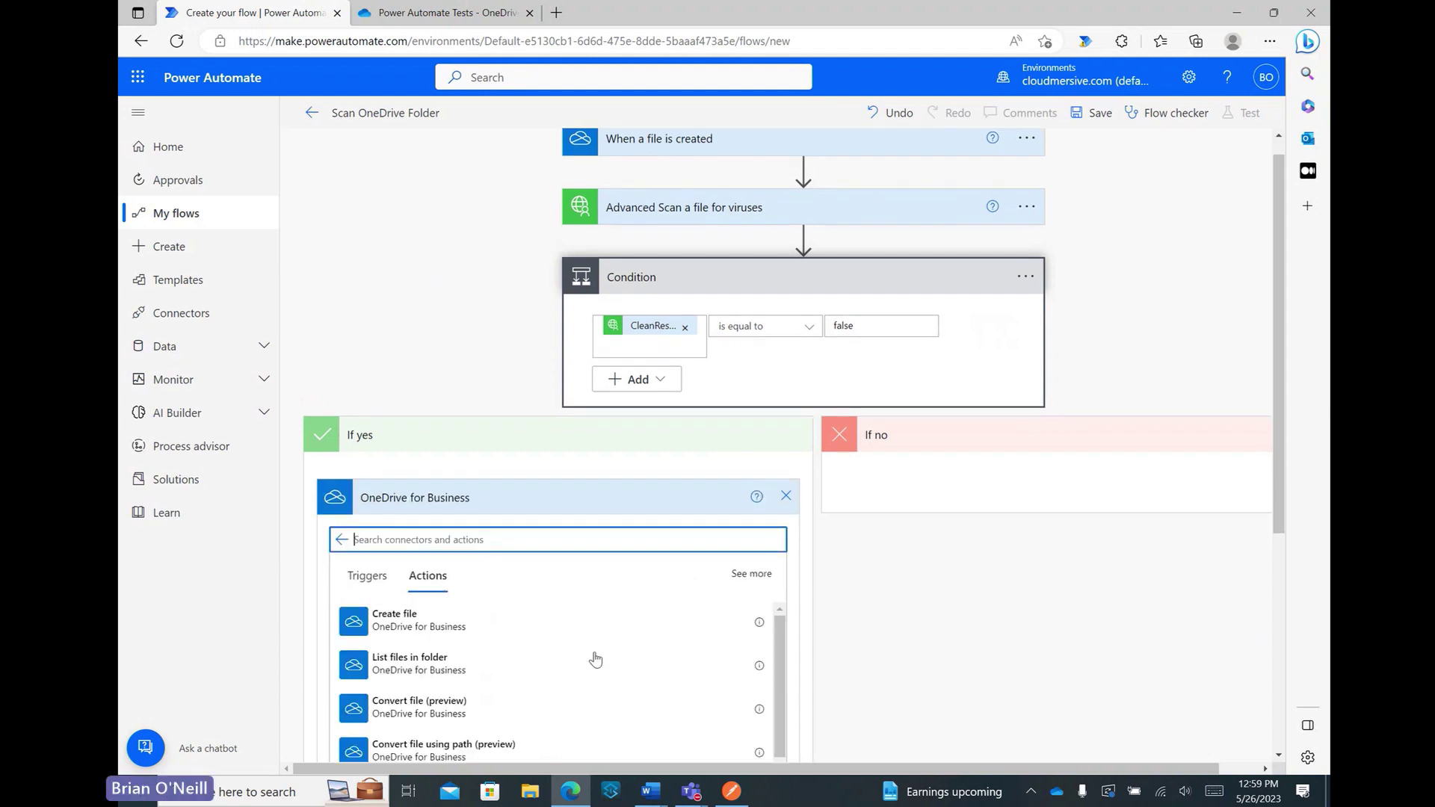
scroll(593, 657, down, 3)
scroll(598, 635, up, 1)
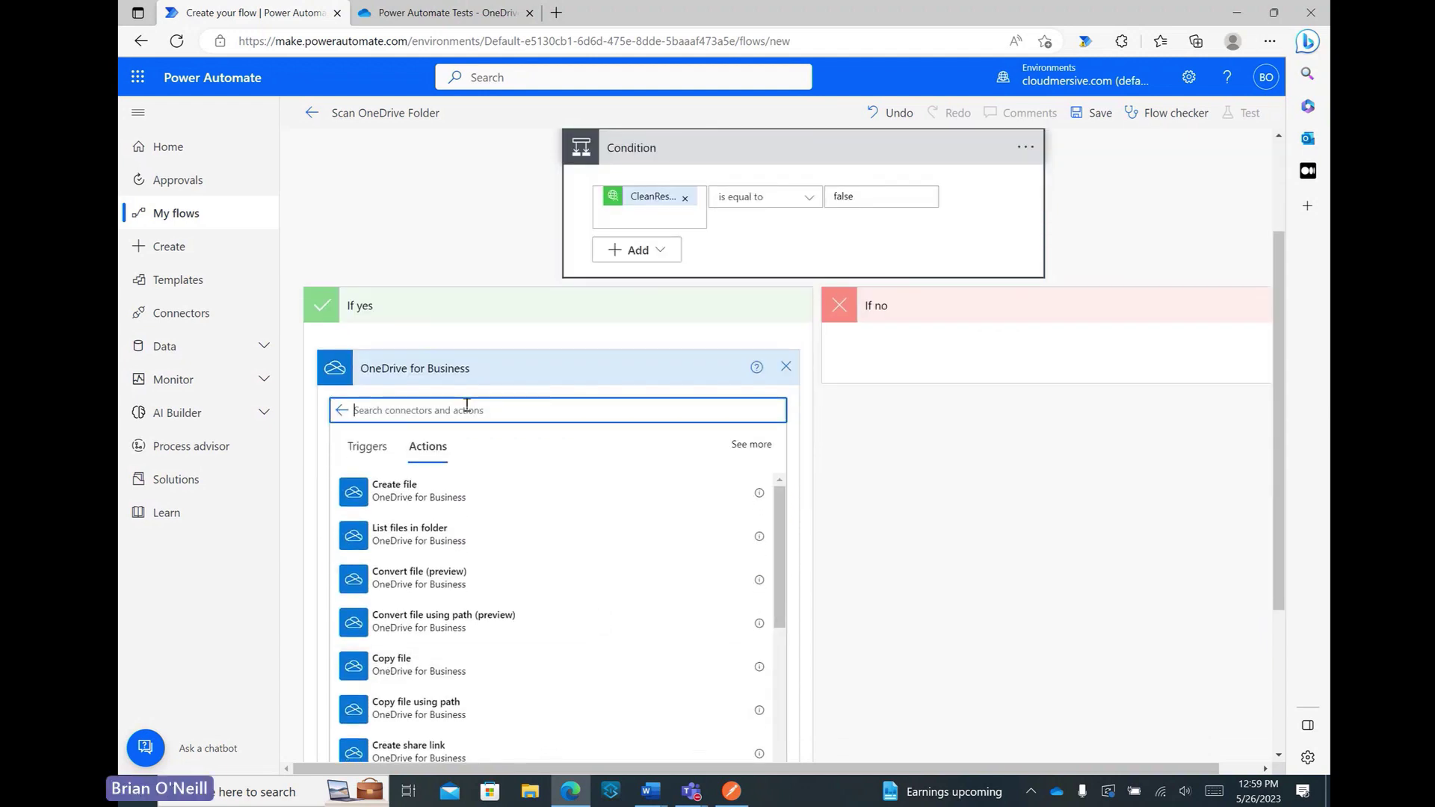
text(delete)
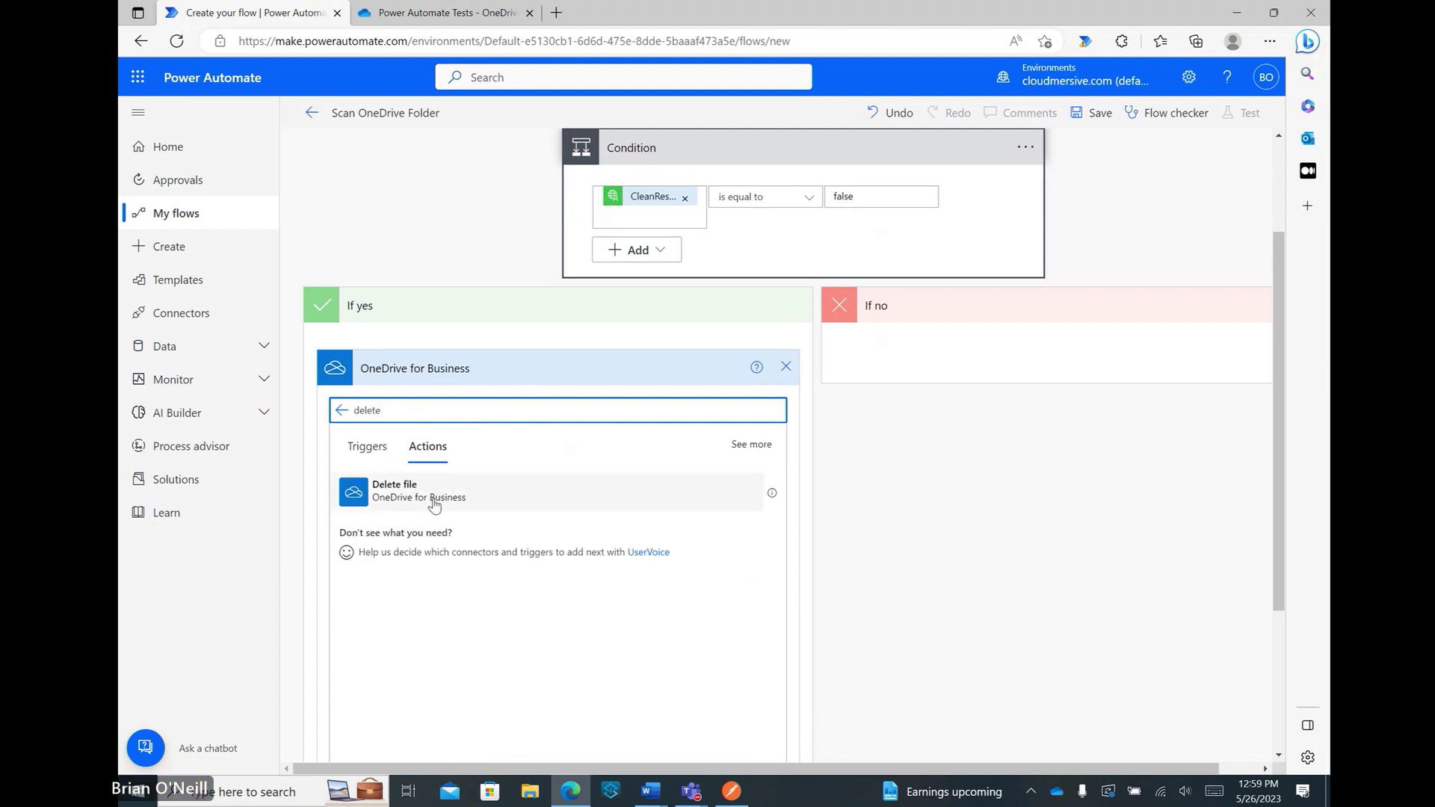
click(468, 506)
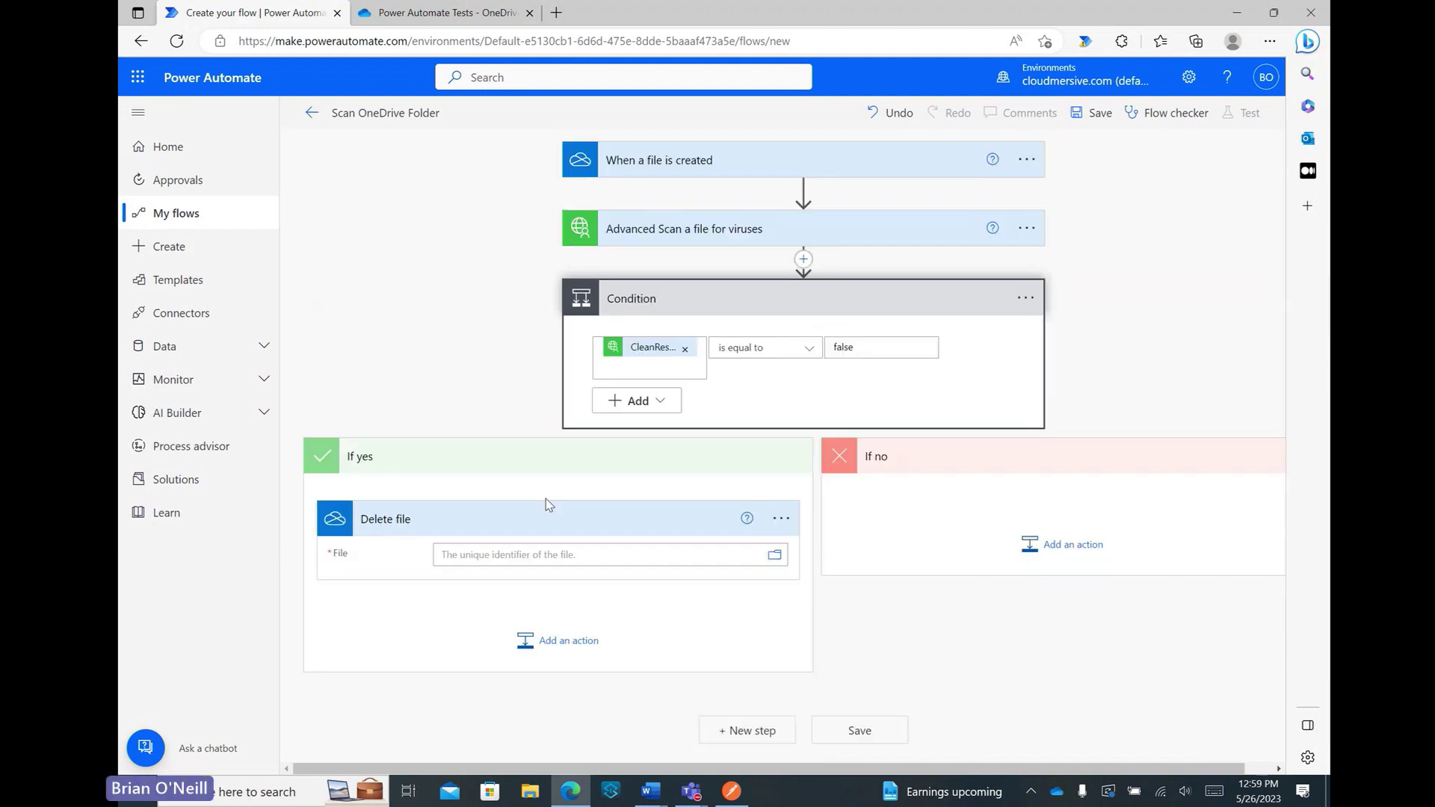
click(661, 557)
scroll(954, 671, down, 10)
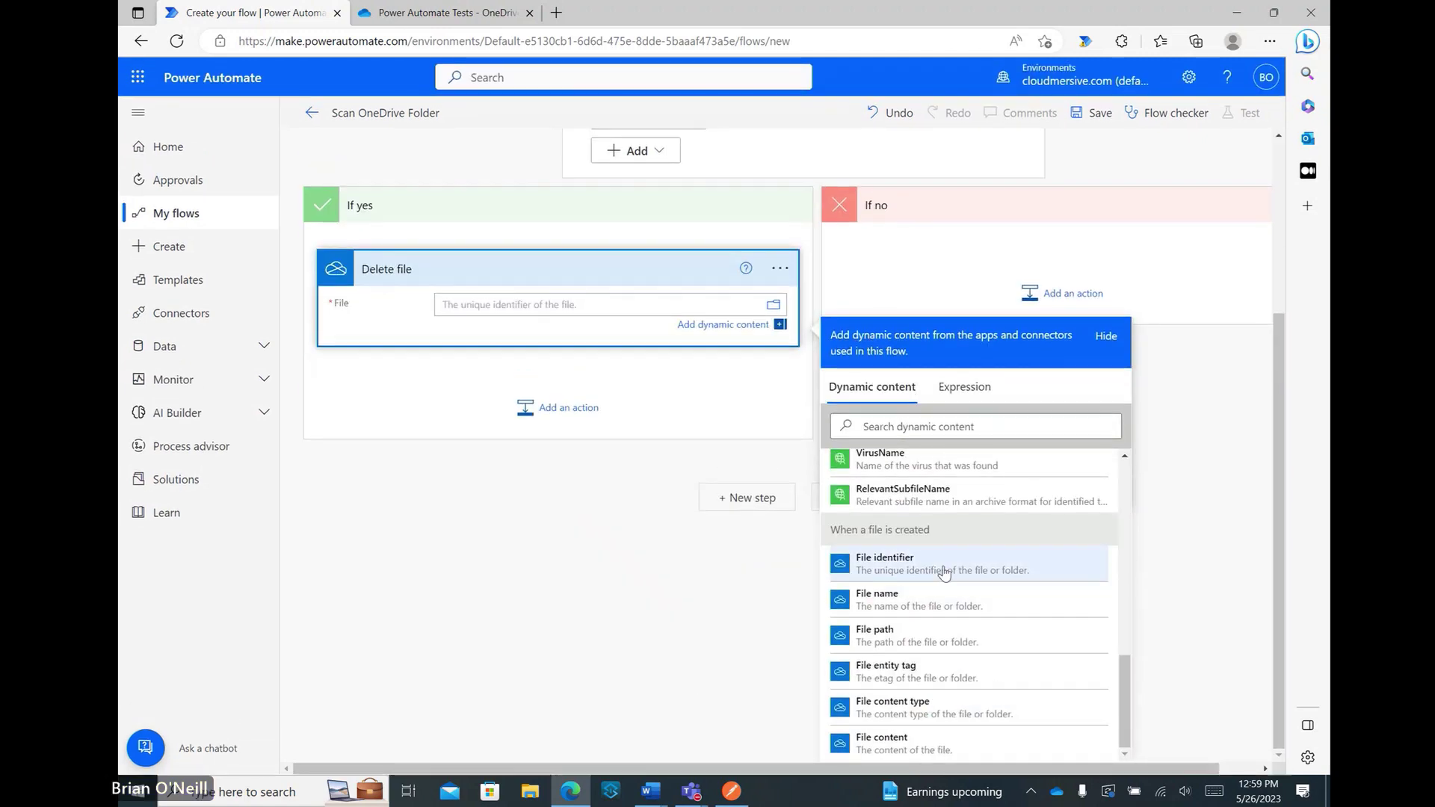
click(941, 571)
click(1211, 494)
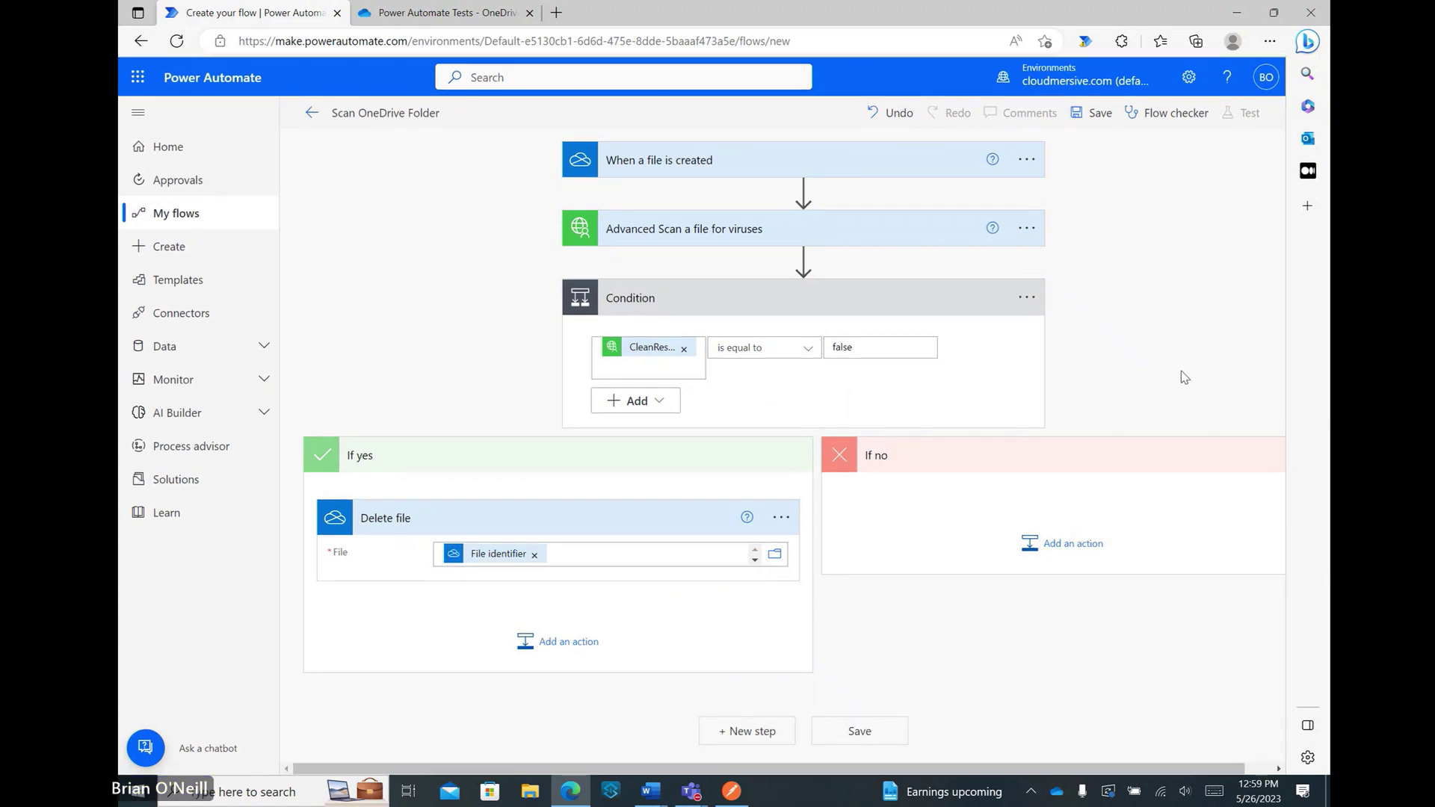
Save the Scan OneDrive Folder flow and start a manual test run.
click(1097, 115)
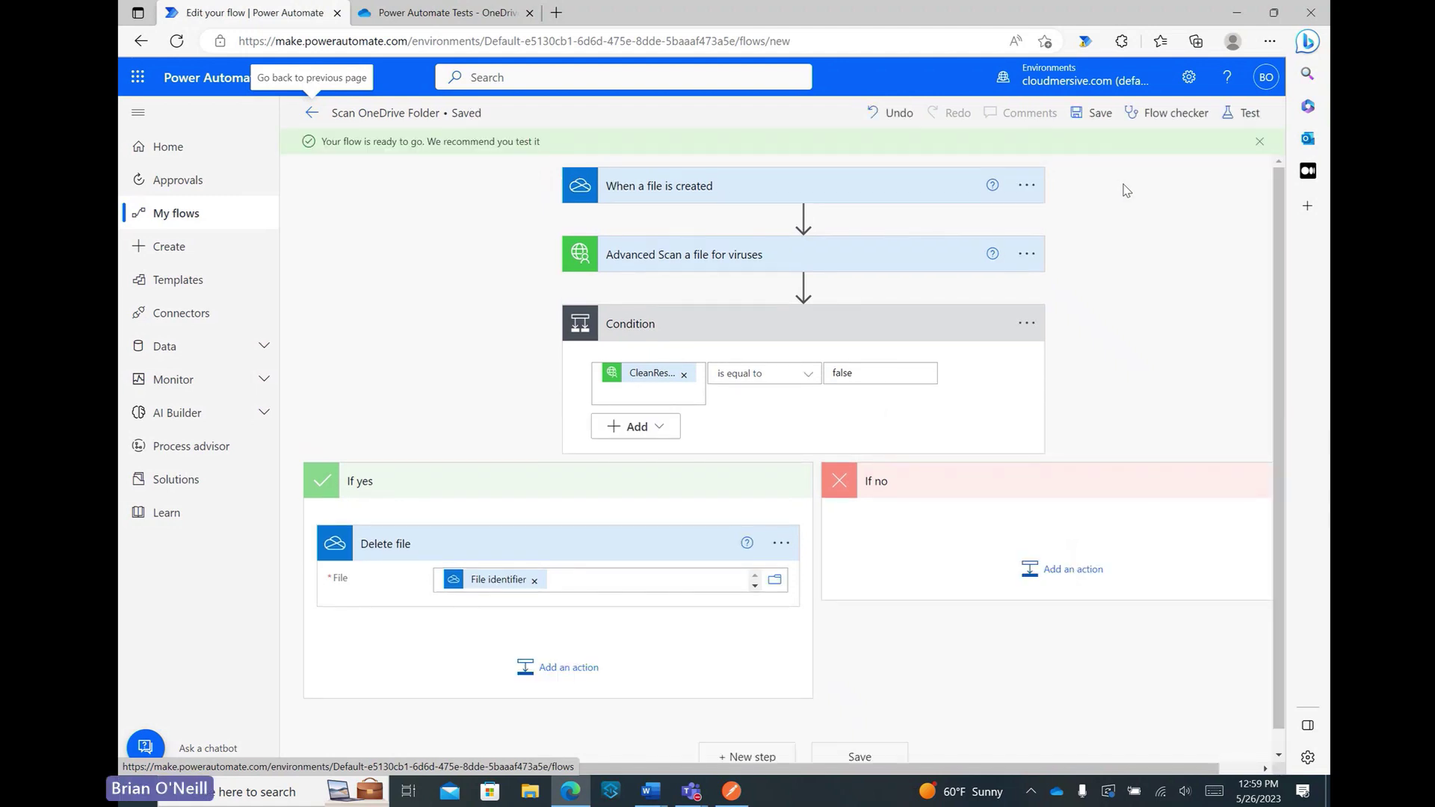
click(1238, 112)
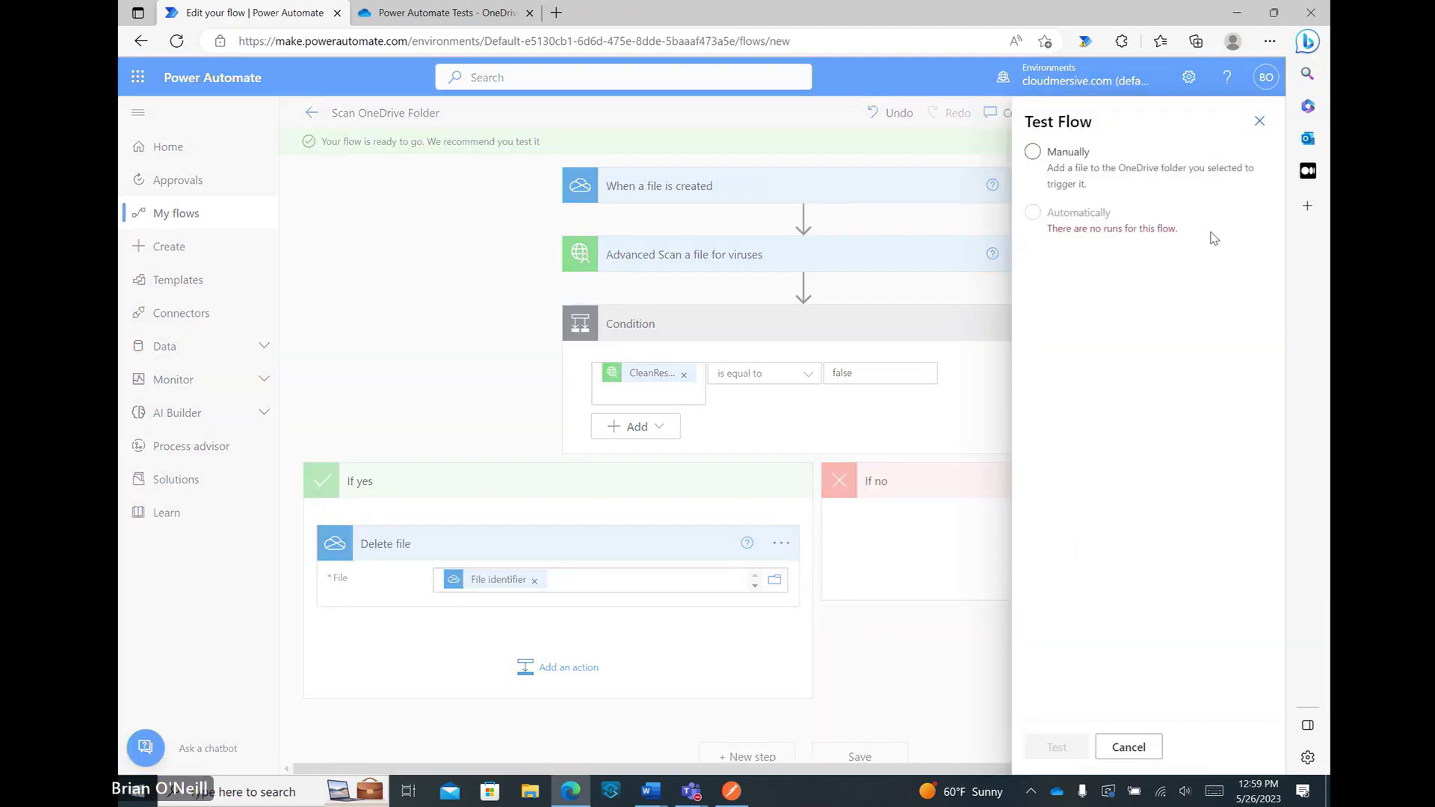
click(1079, 170)
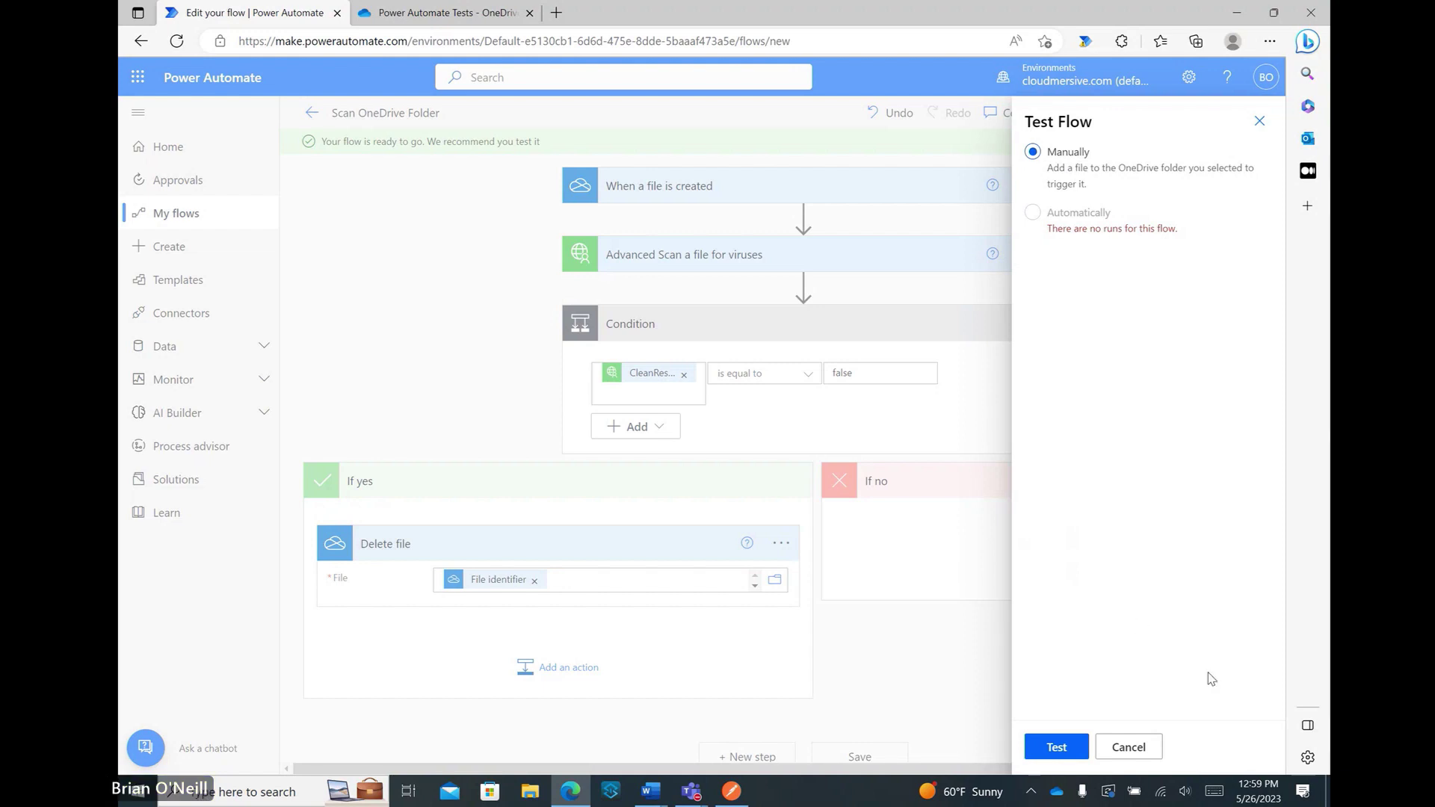
click(1052, 749)
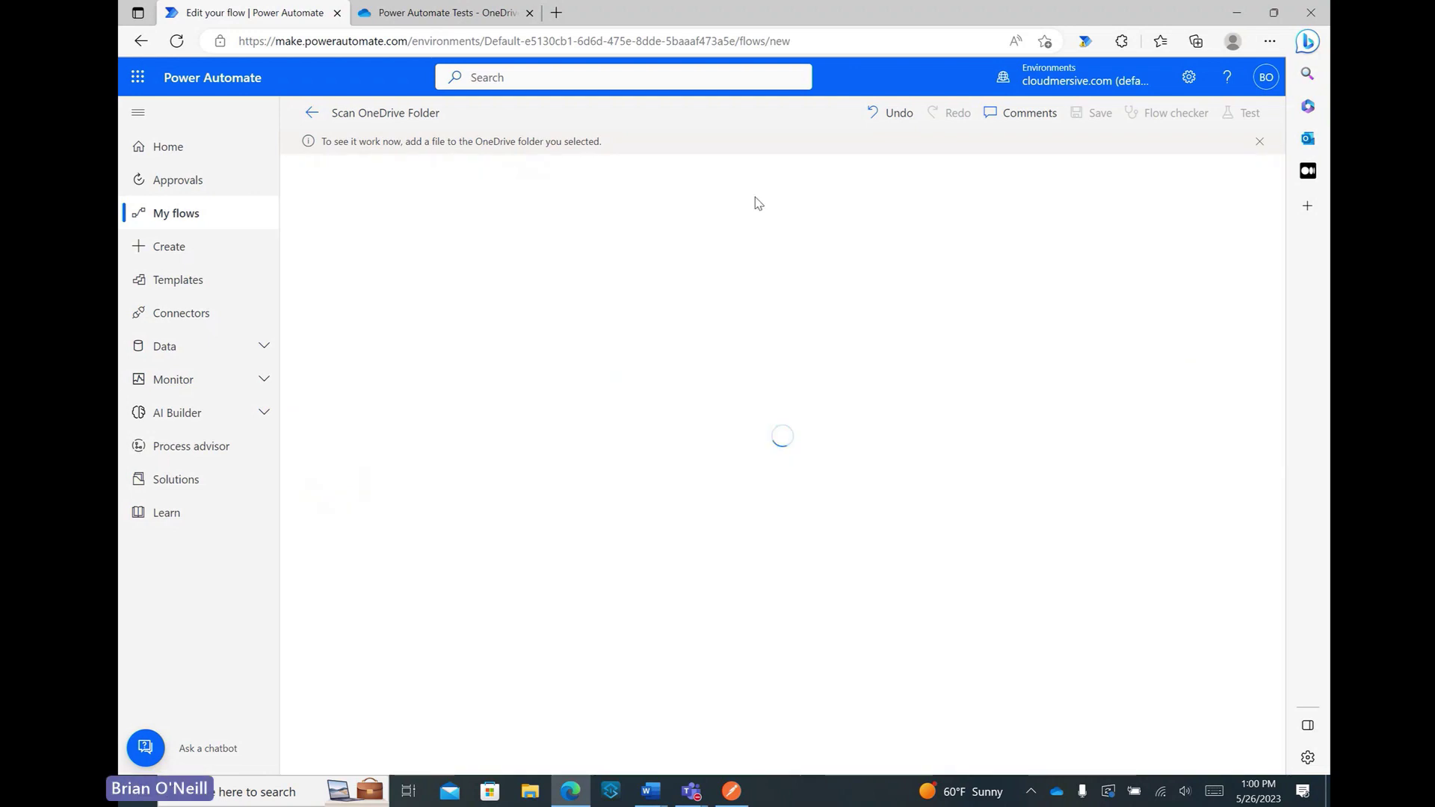
Upload 'sample xml' from the Power Automate Samples folder into OneDrive's Power Automate Tests folder.
click(447, 10)
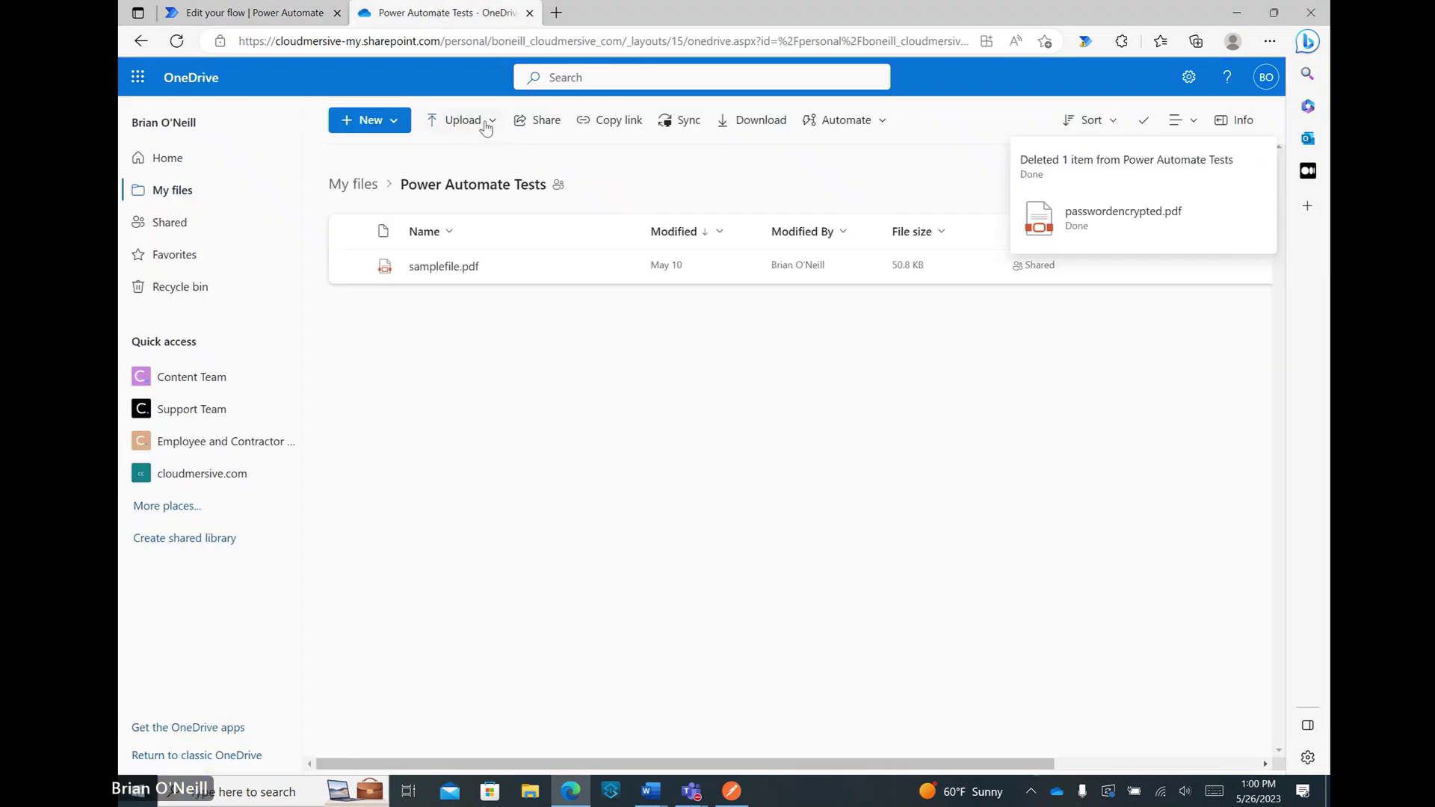
click(484, 124)
click(468, 157)
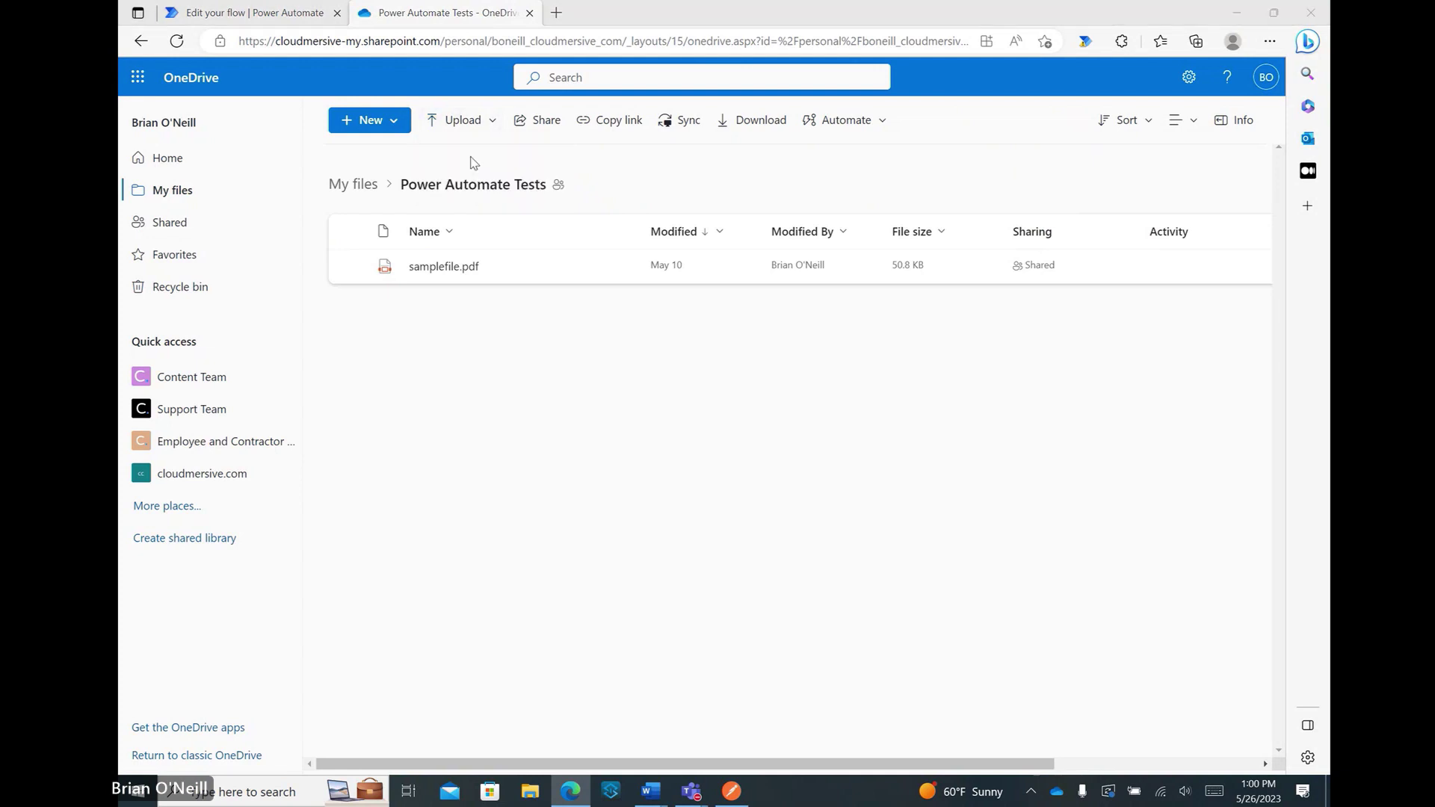
scroll(200, 285, down, 3)
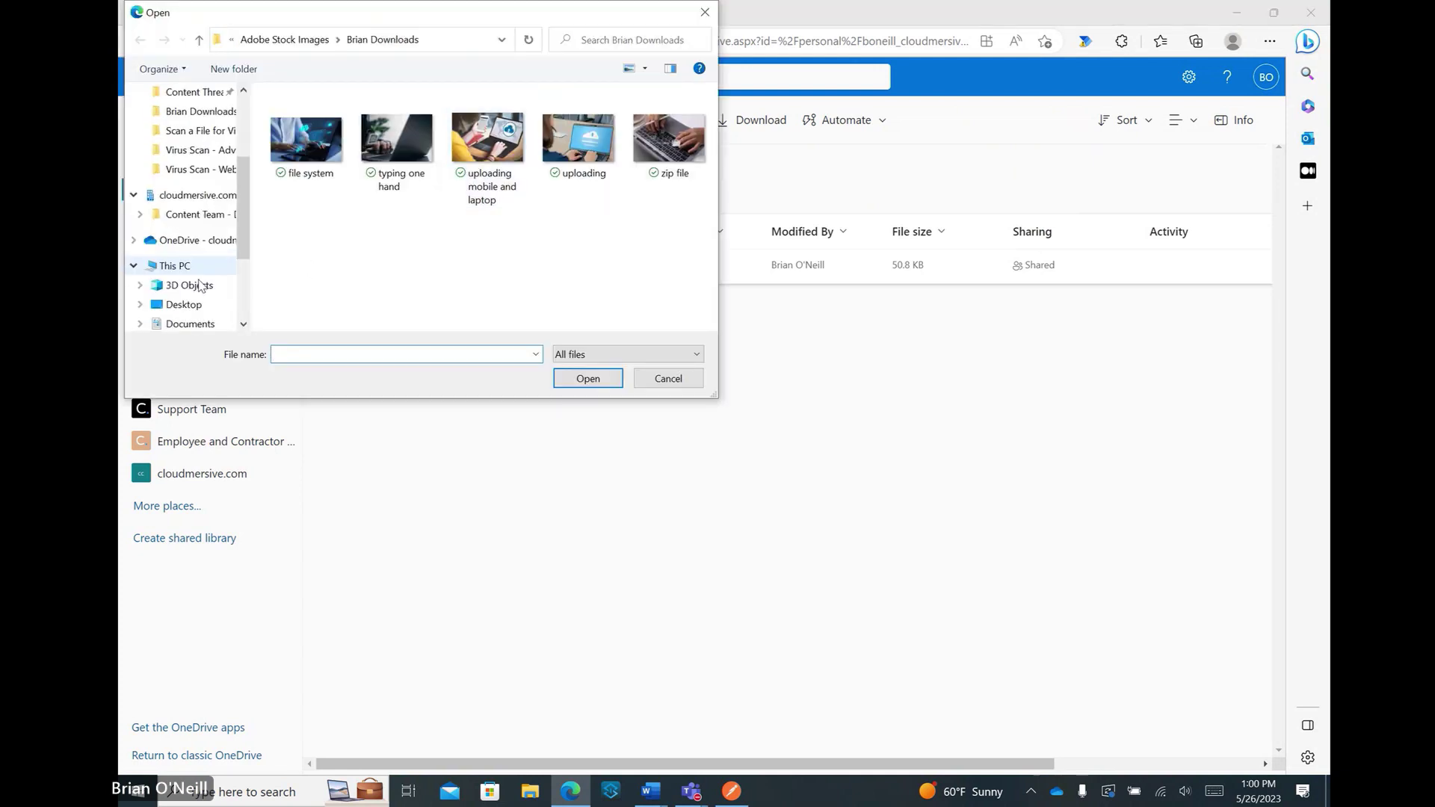
scroll(198, 281, down, 5)
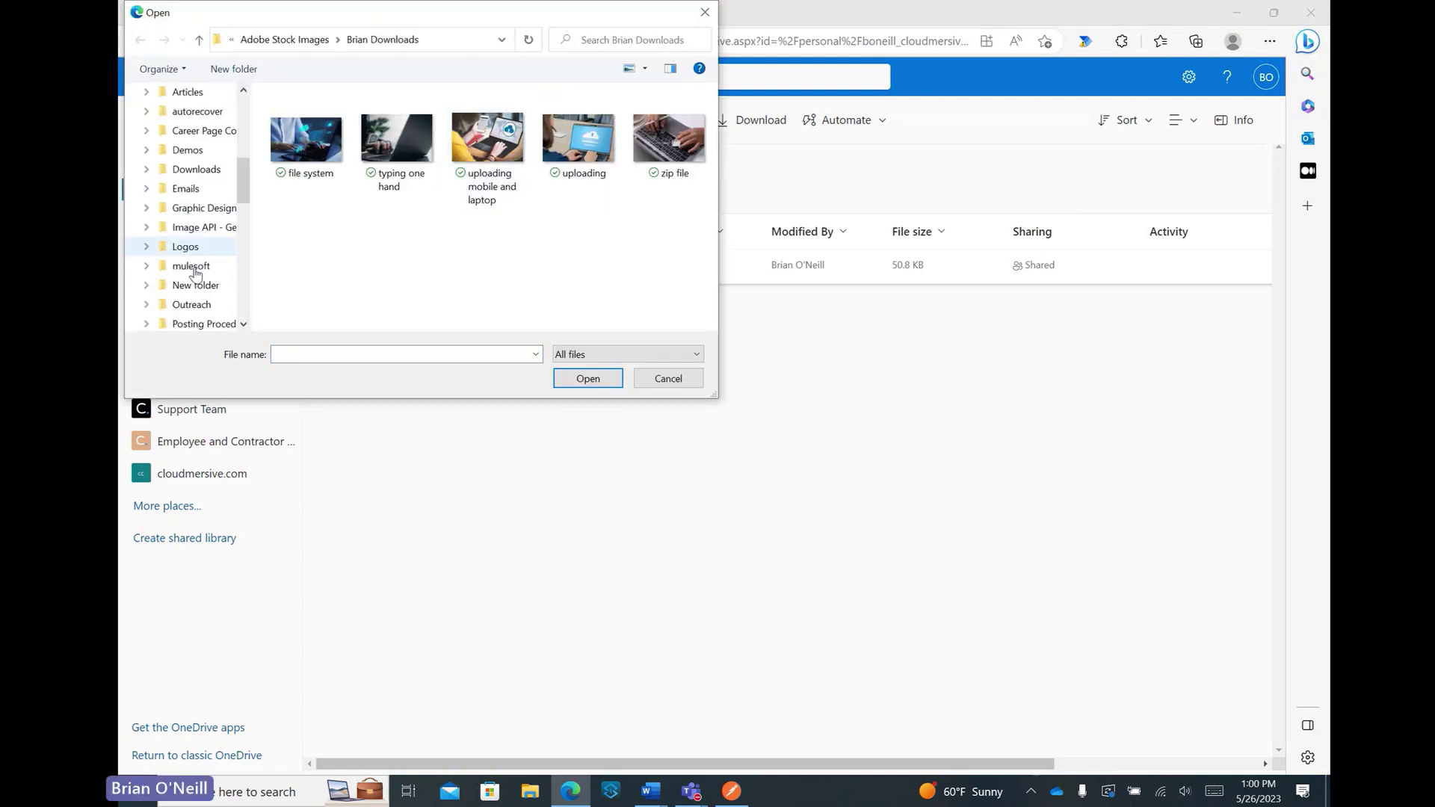
scroll(195, 273, down, 1)
click(195, 285)
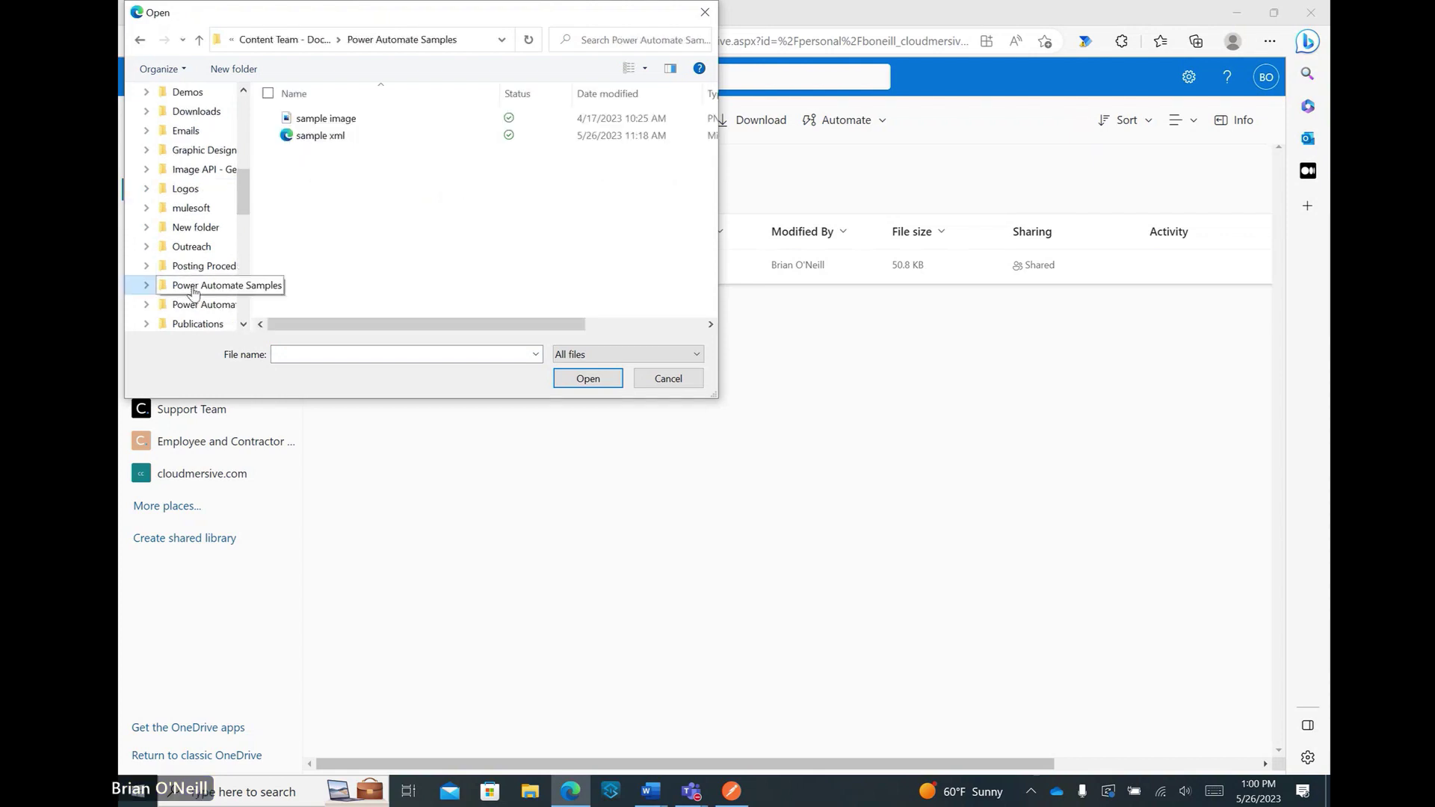
double_click(338, 137)
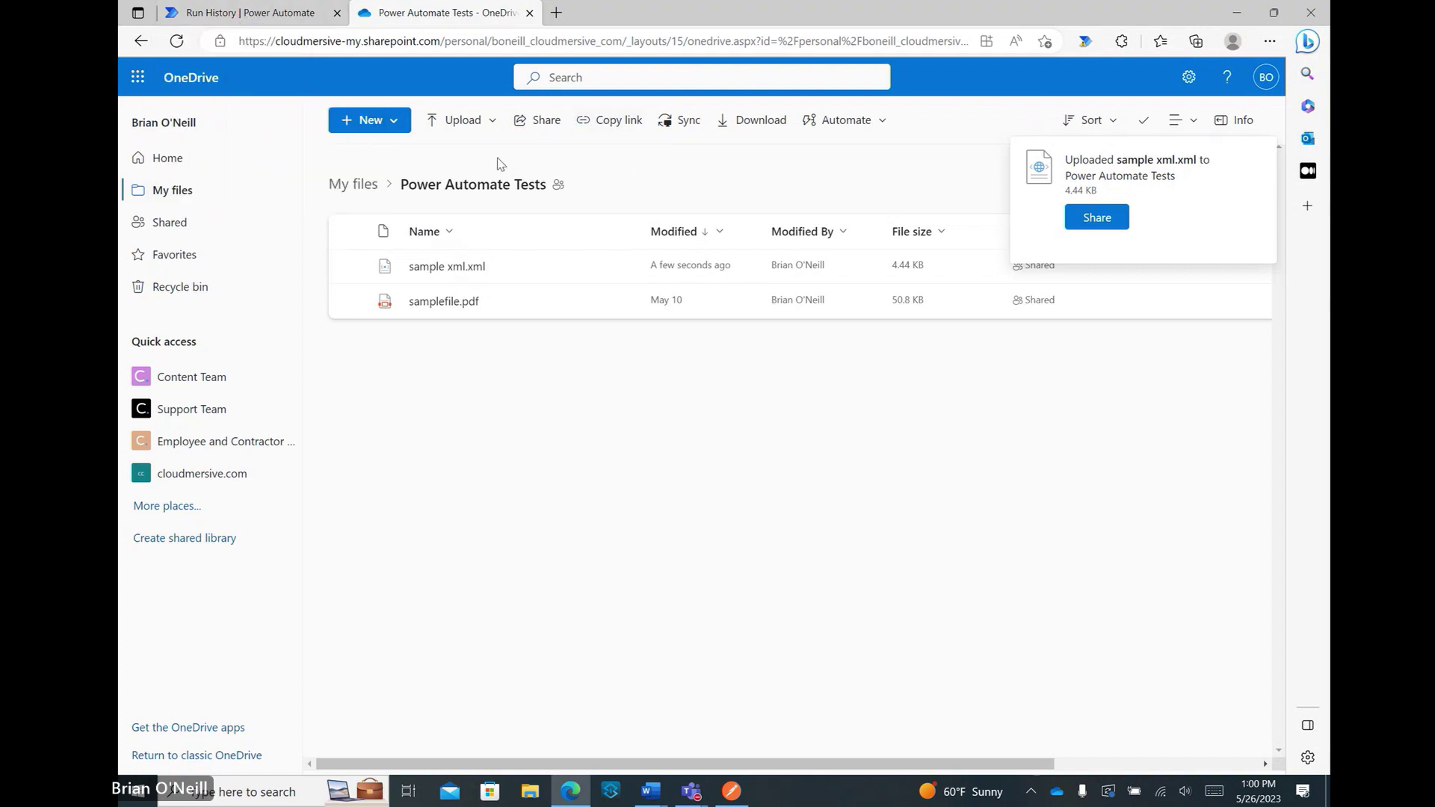
Check the test run details: Condition true, Delete file executed, scan CleanResult No.
click(291, 12)
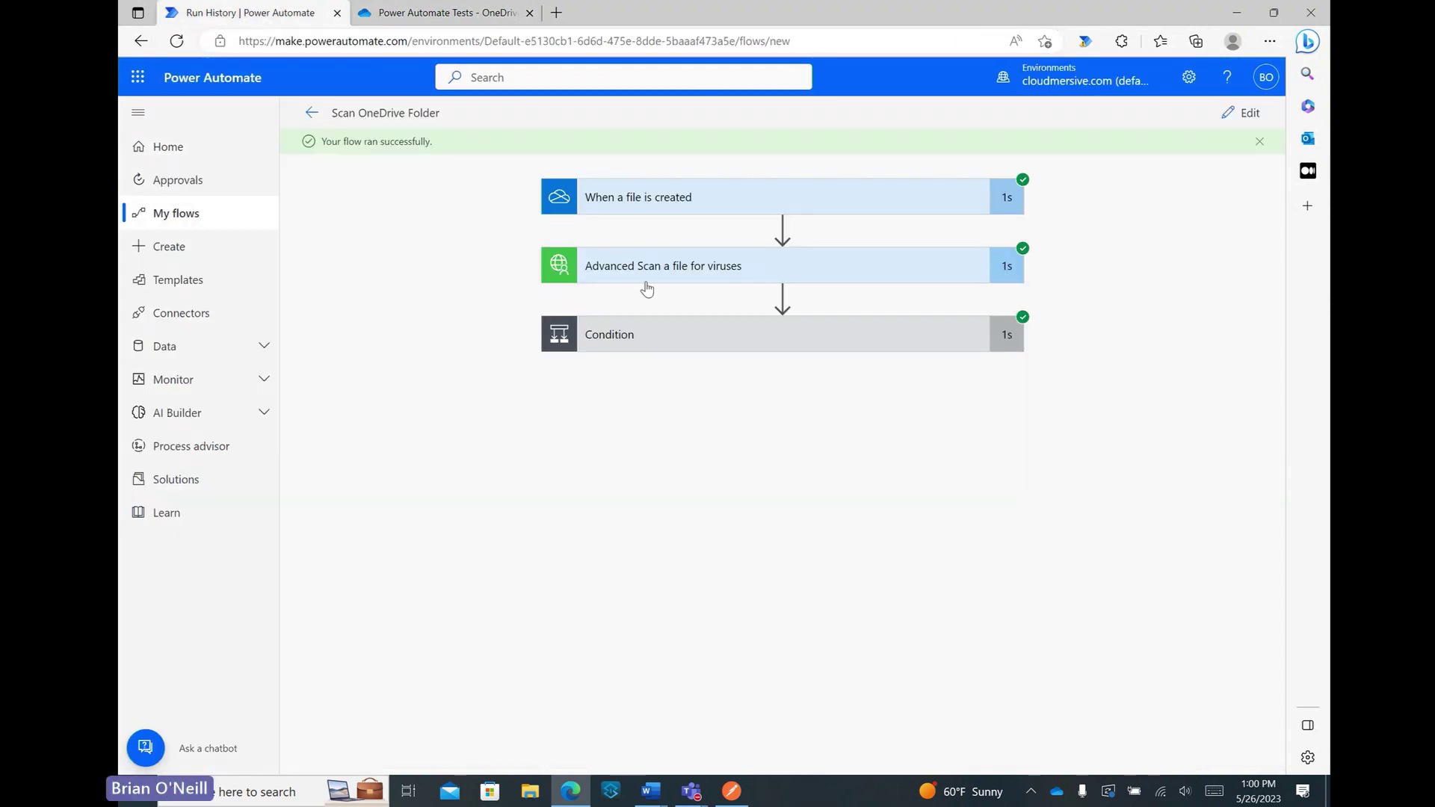
click(823, 334)
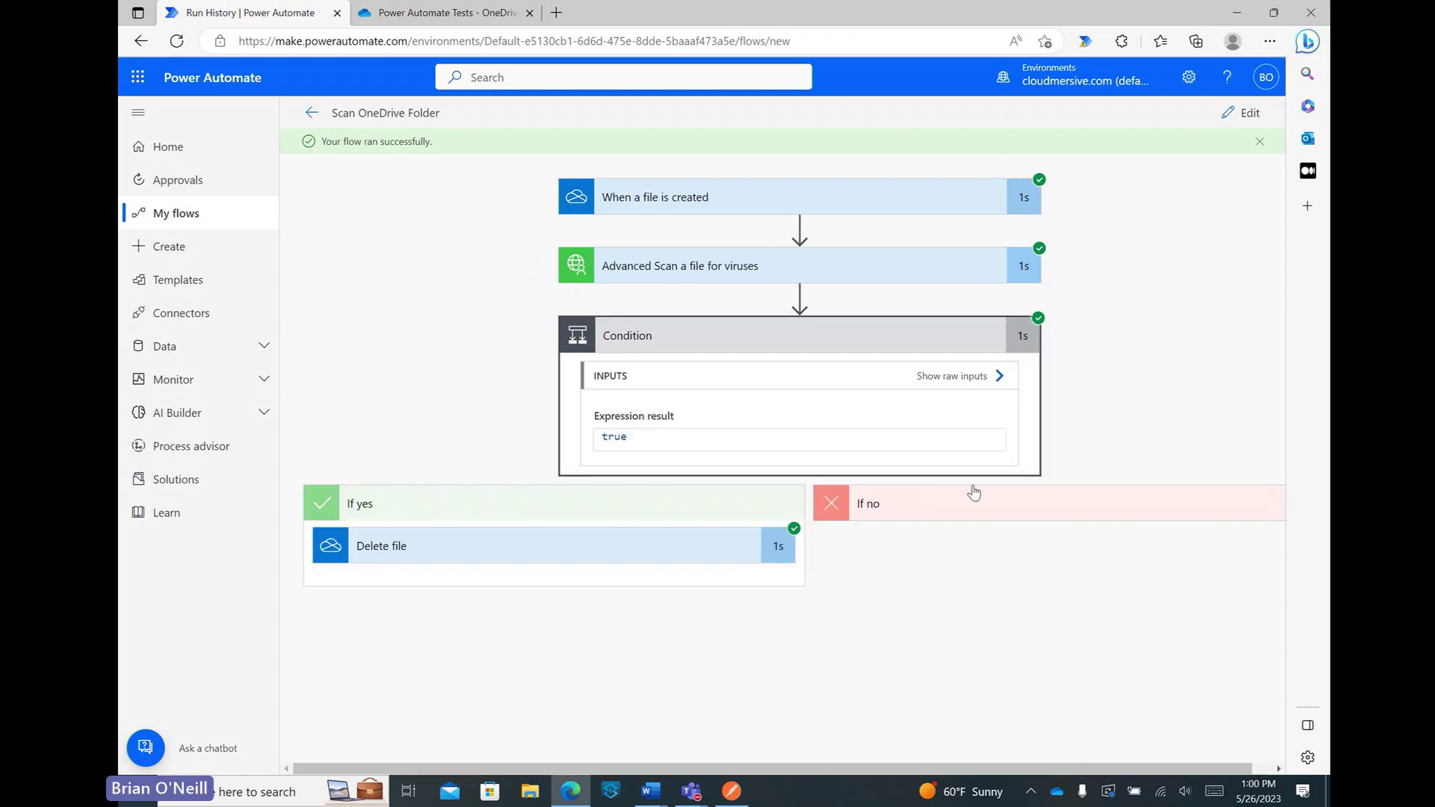
click(602, 552)
scroll(823, 640, down, 2)
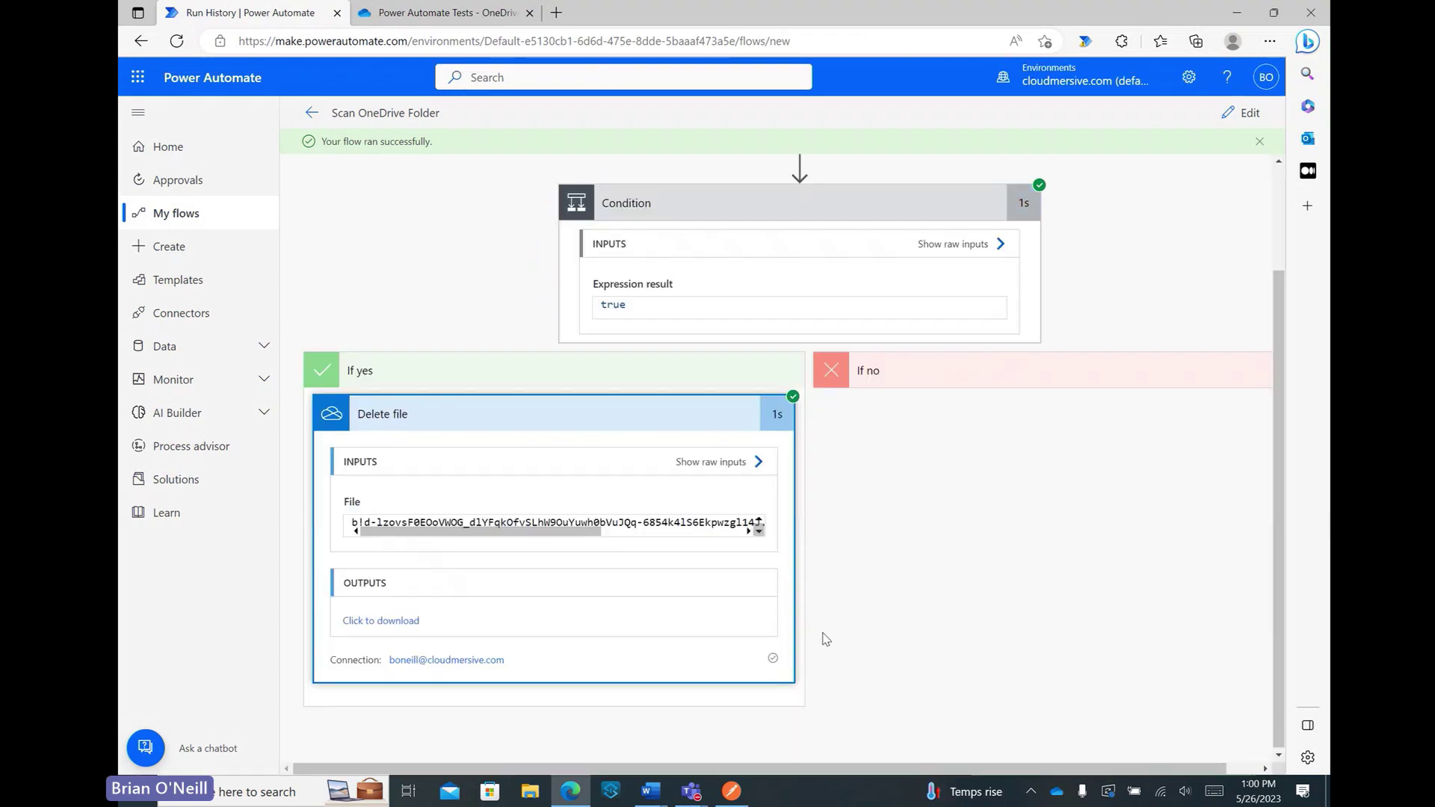
scroll(626, 606, up, 1)
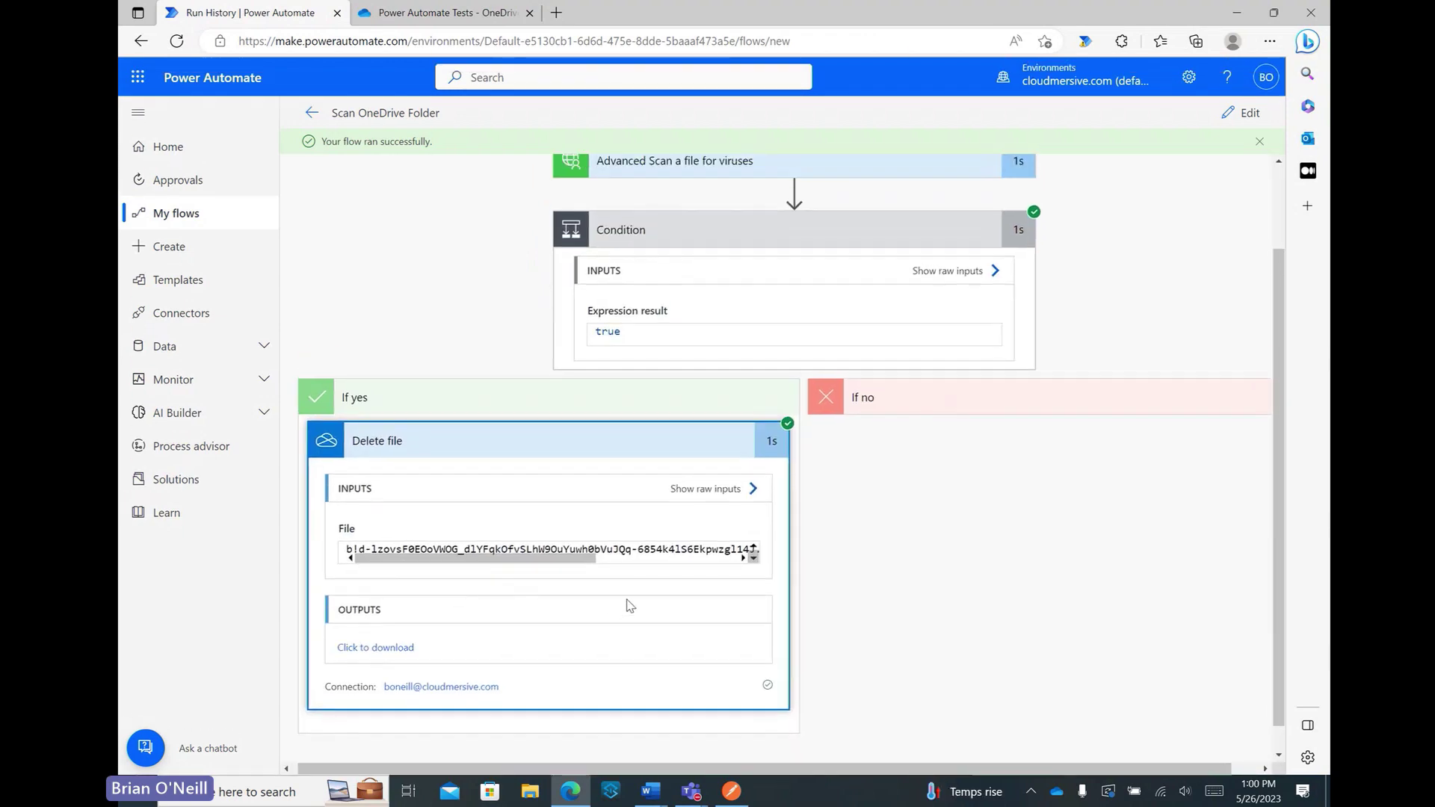
scroll(849, 564, up, 2)
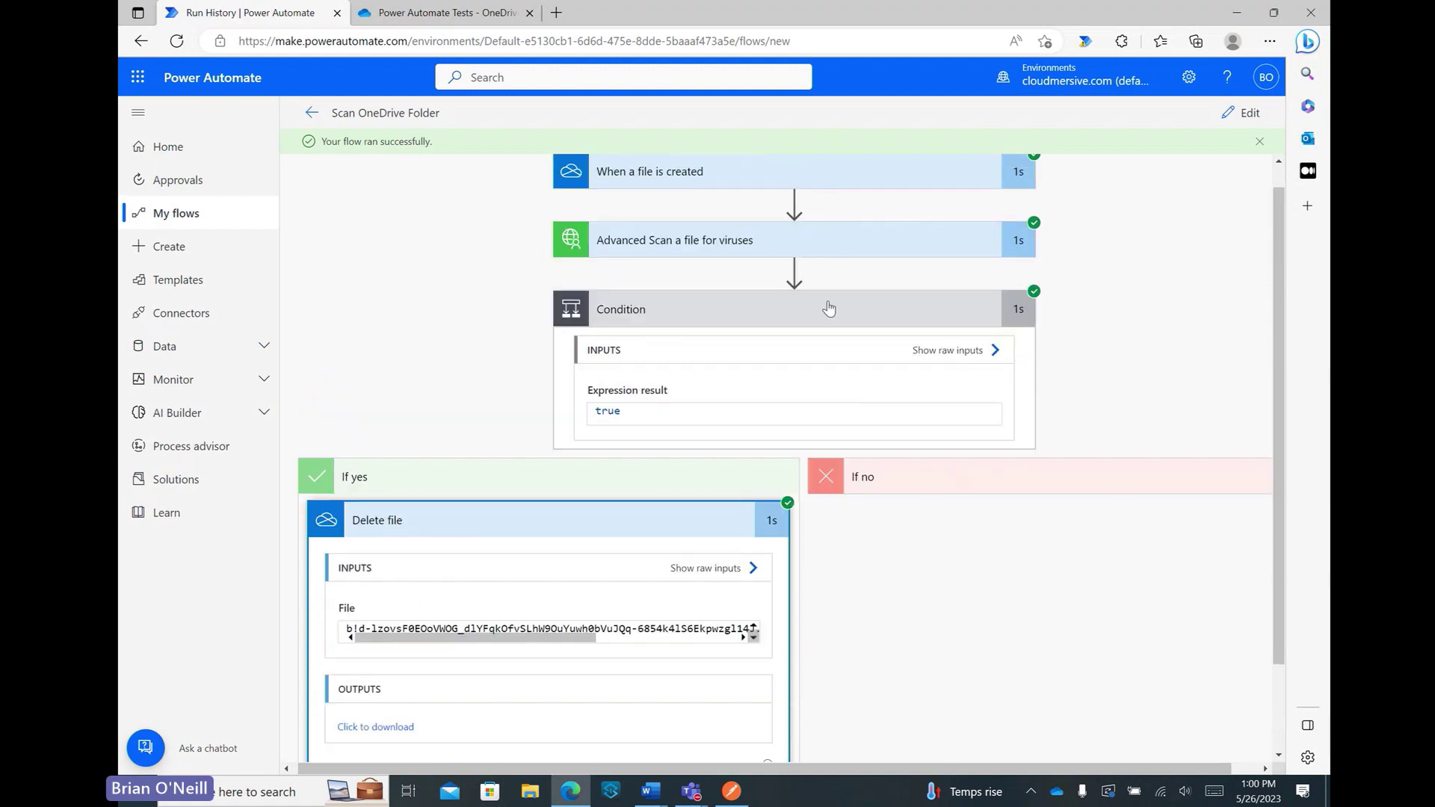
click(845, 248)
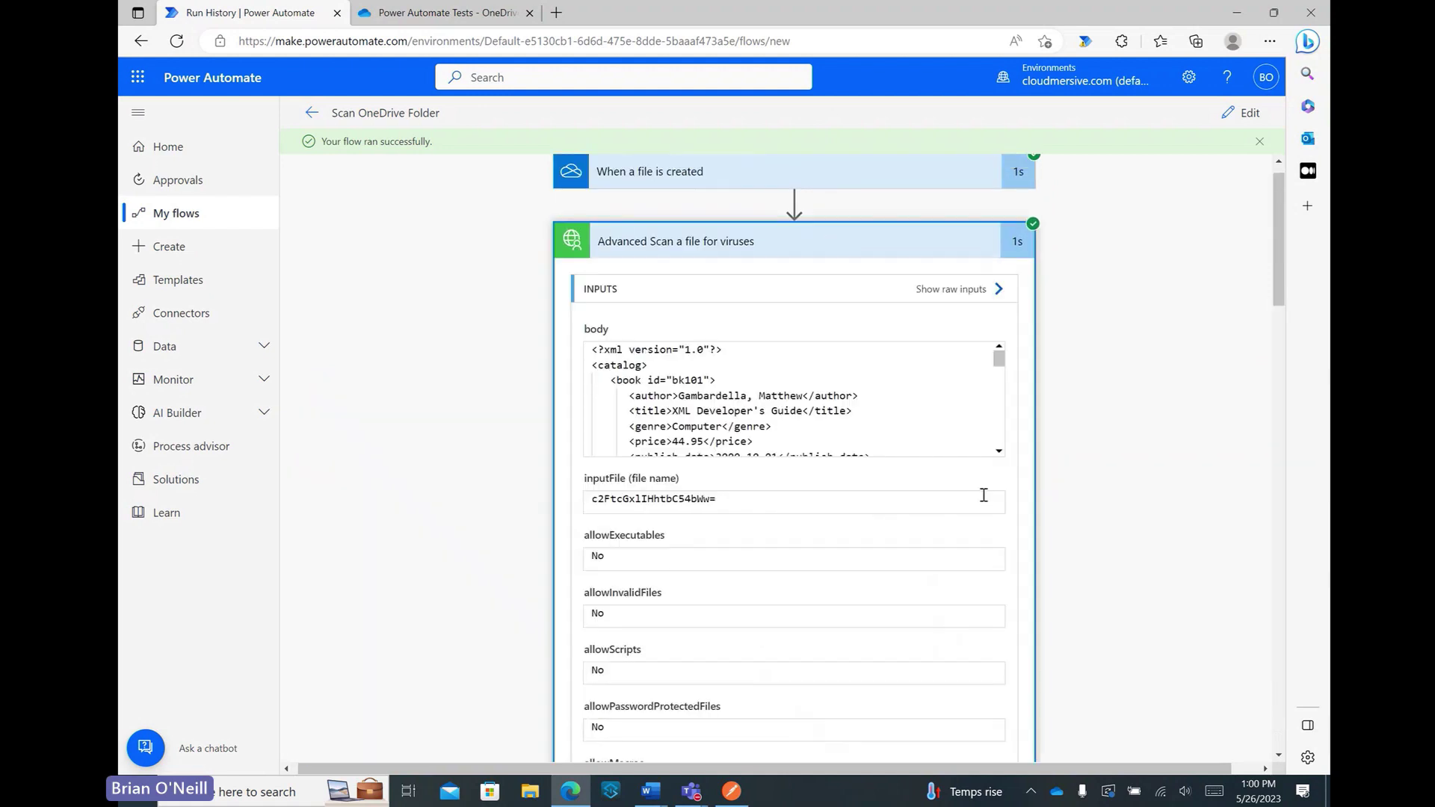
scroll(1099, 551, down, 10)
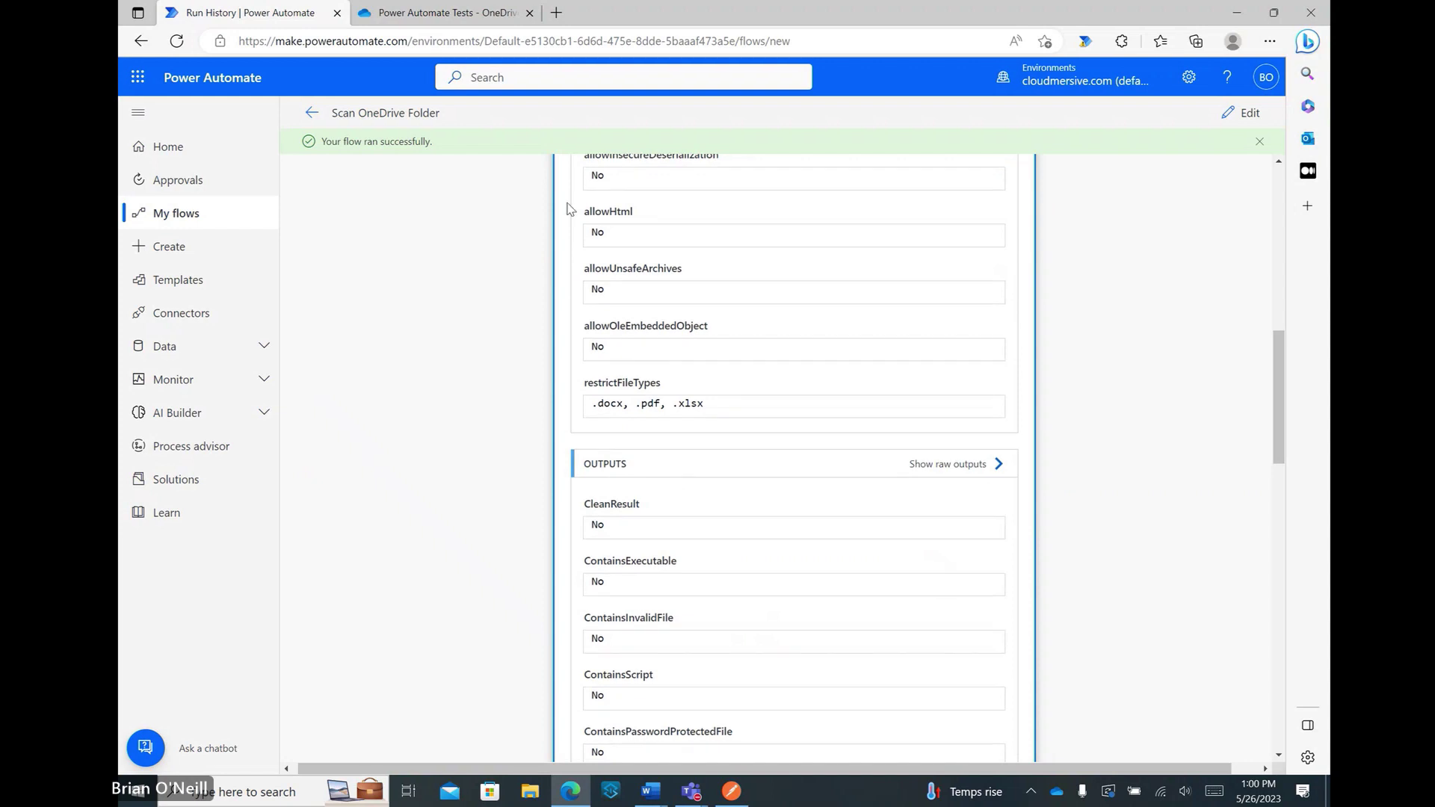
click(447, 13)
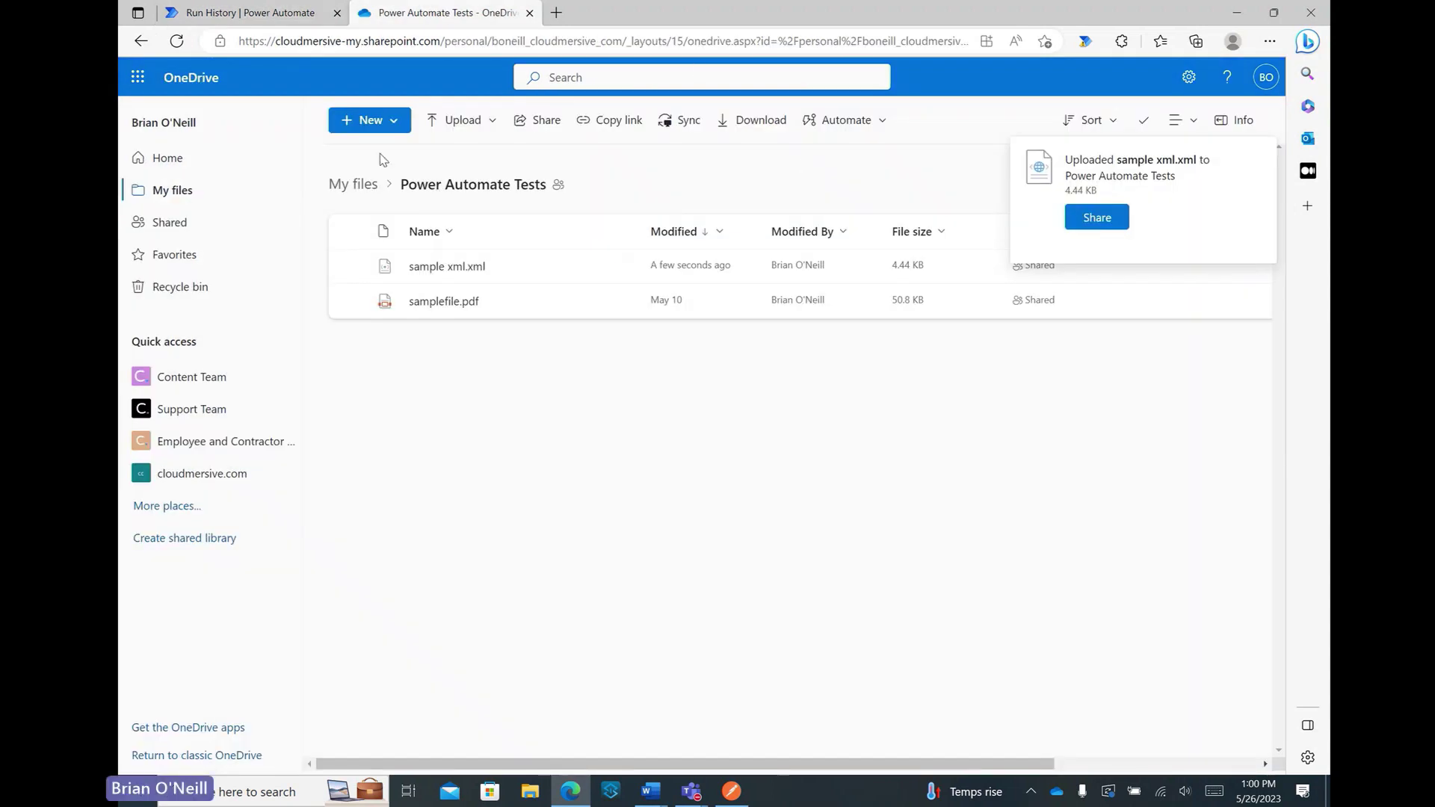
Reload the Power Automate Tests folder to check that sample xml.xml is gone and only samplefile.pdf remains.
key(F5)
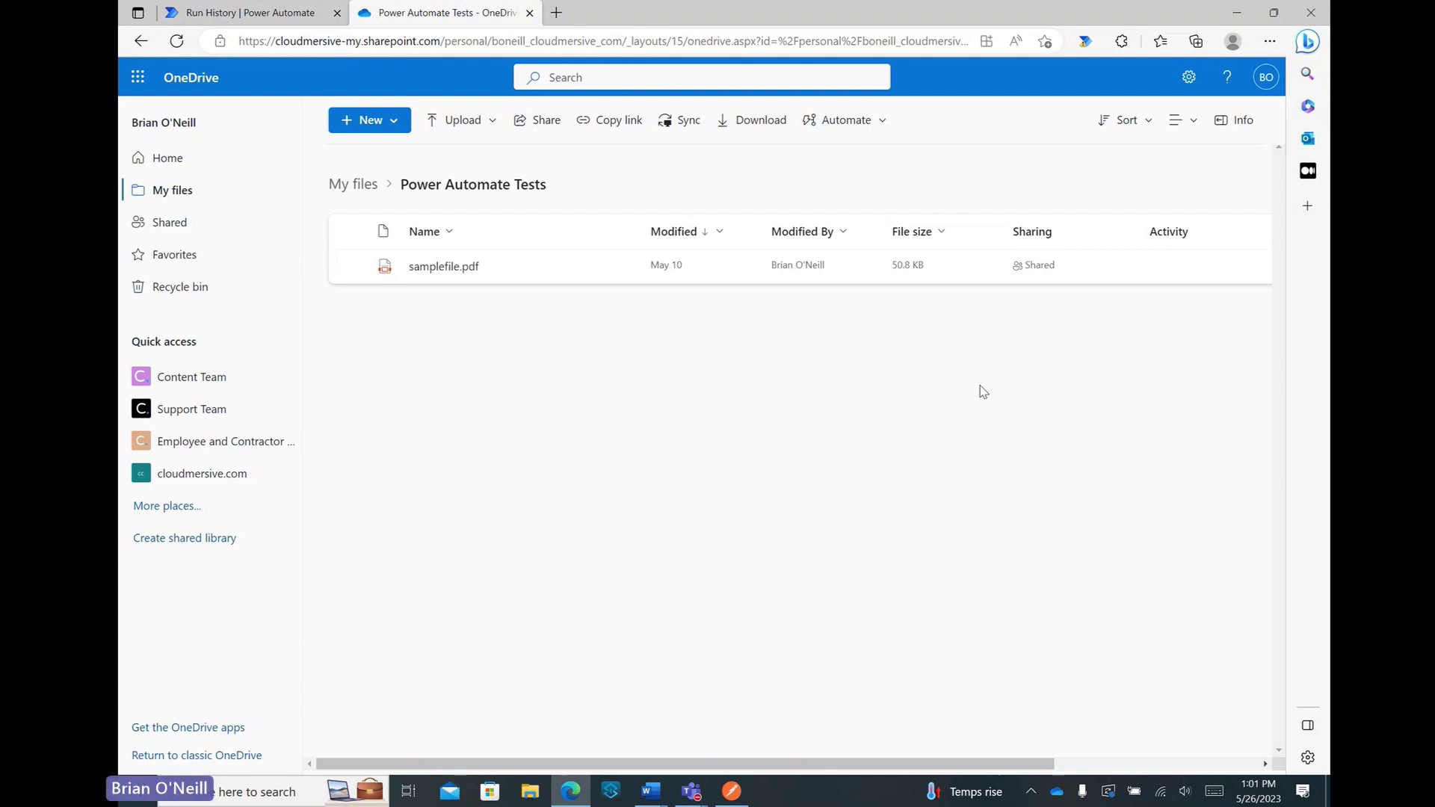
In the run details, highlight the Advanced Scan outputs VerifiedFileFormat .xml and ContainsXML Yes.
click(243, 11)
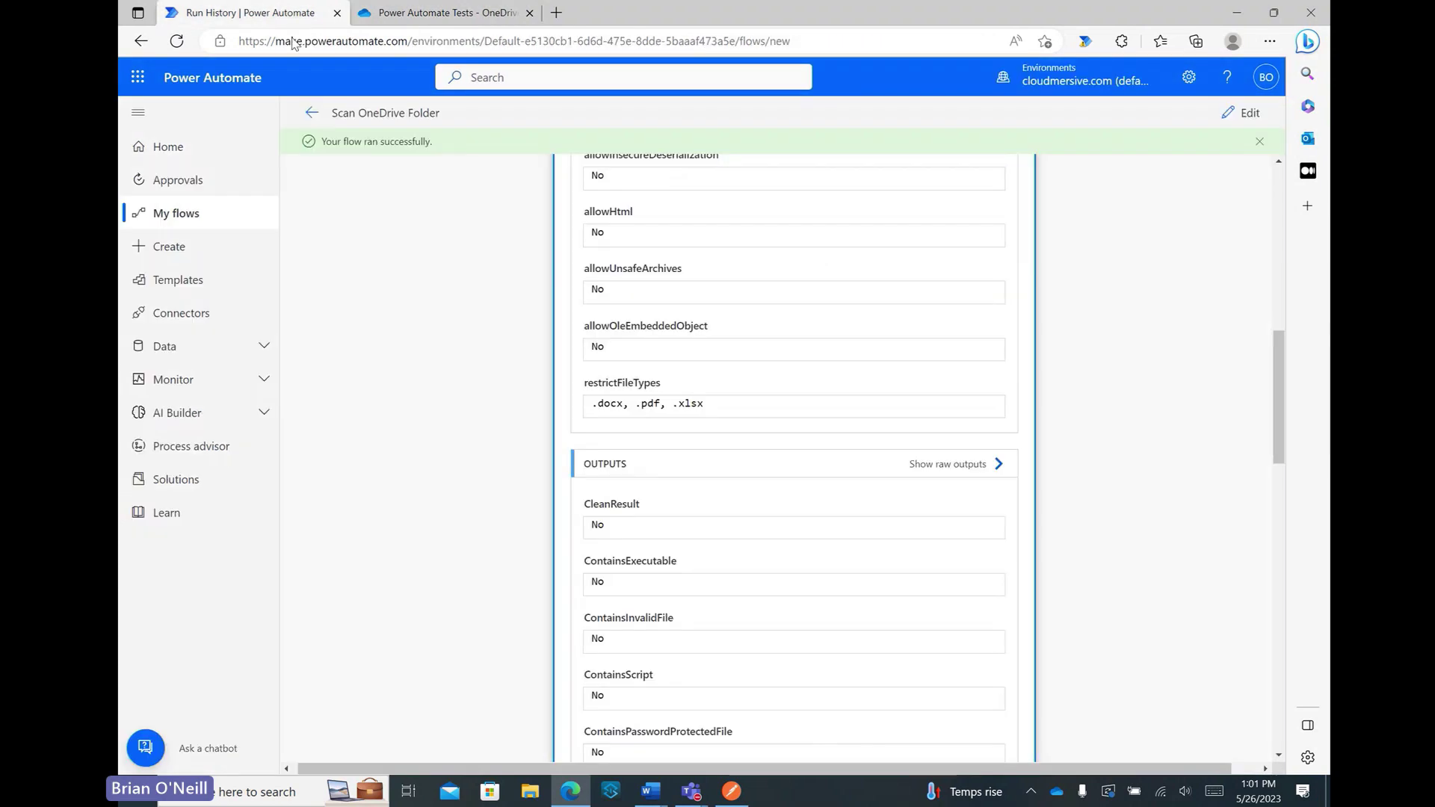
scroll(1075, 543, down, 10)
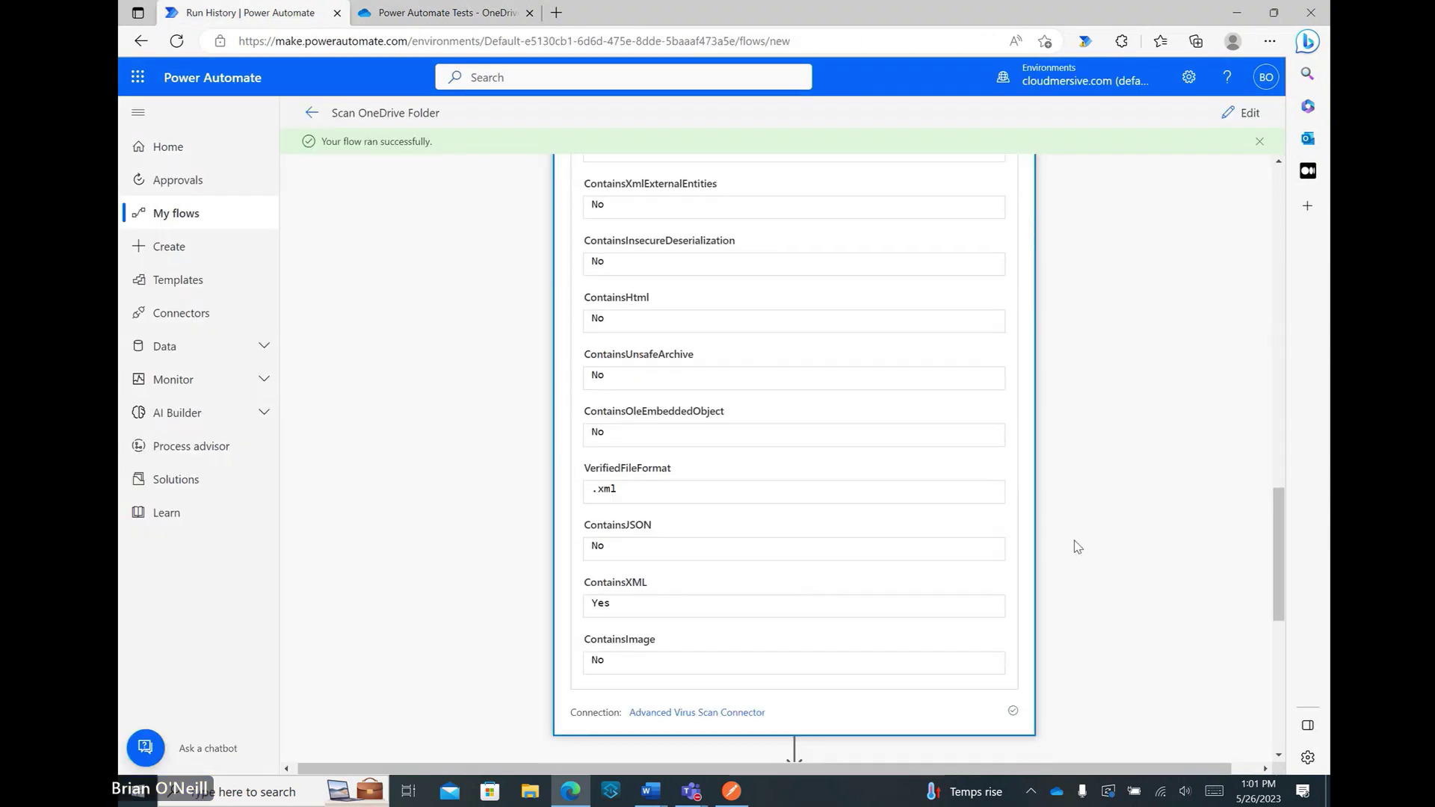
scroll(1074, 545, down, 2)
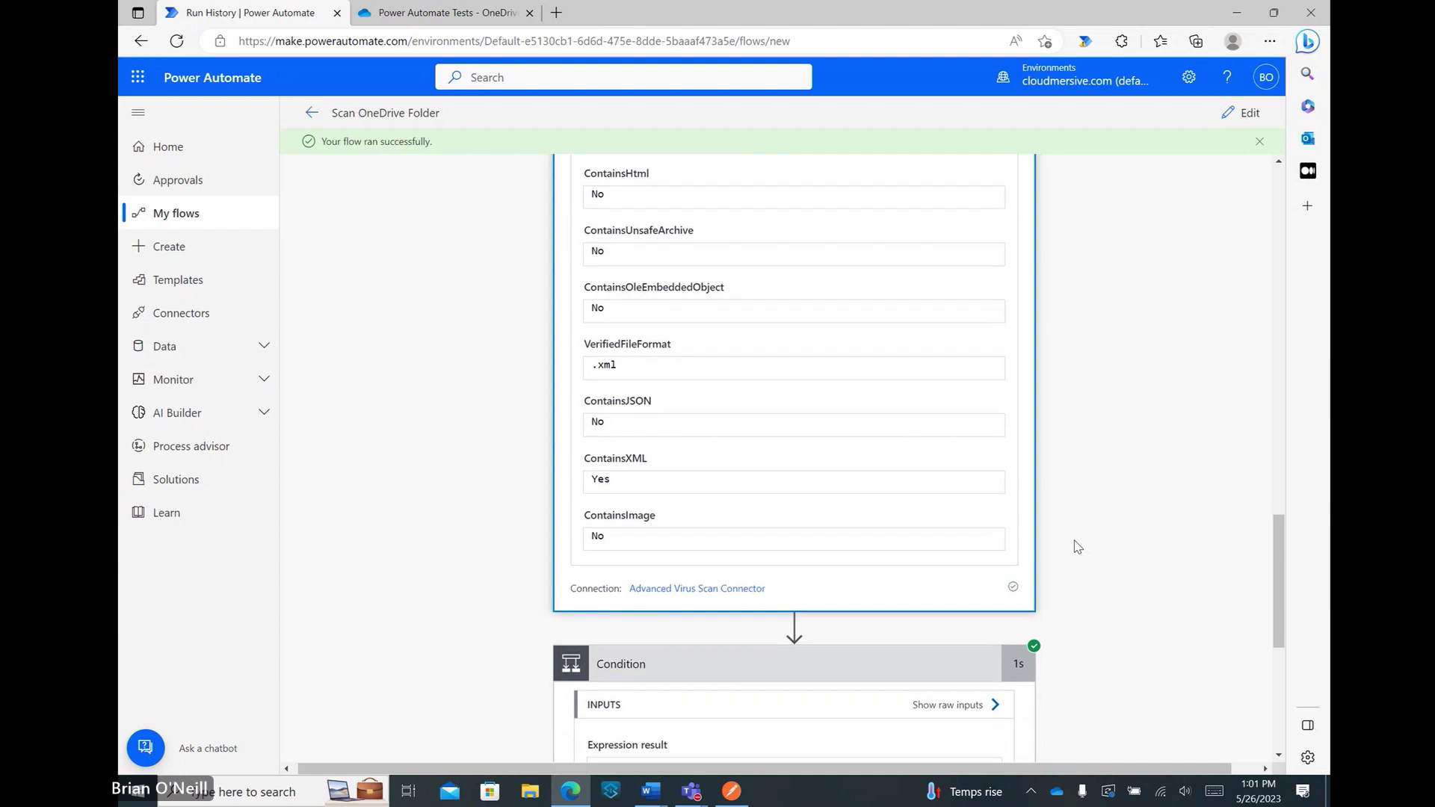
drag(634, 362, 570, 366)
click(663, 362)
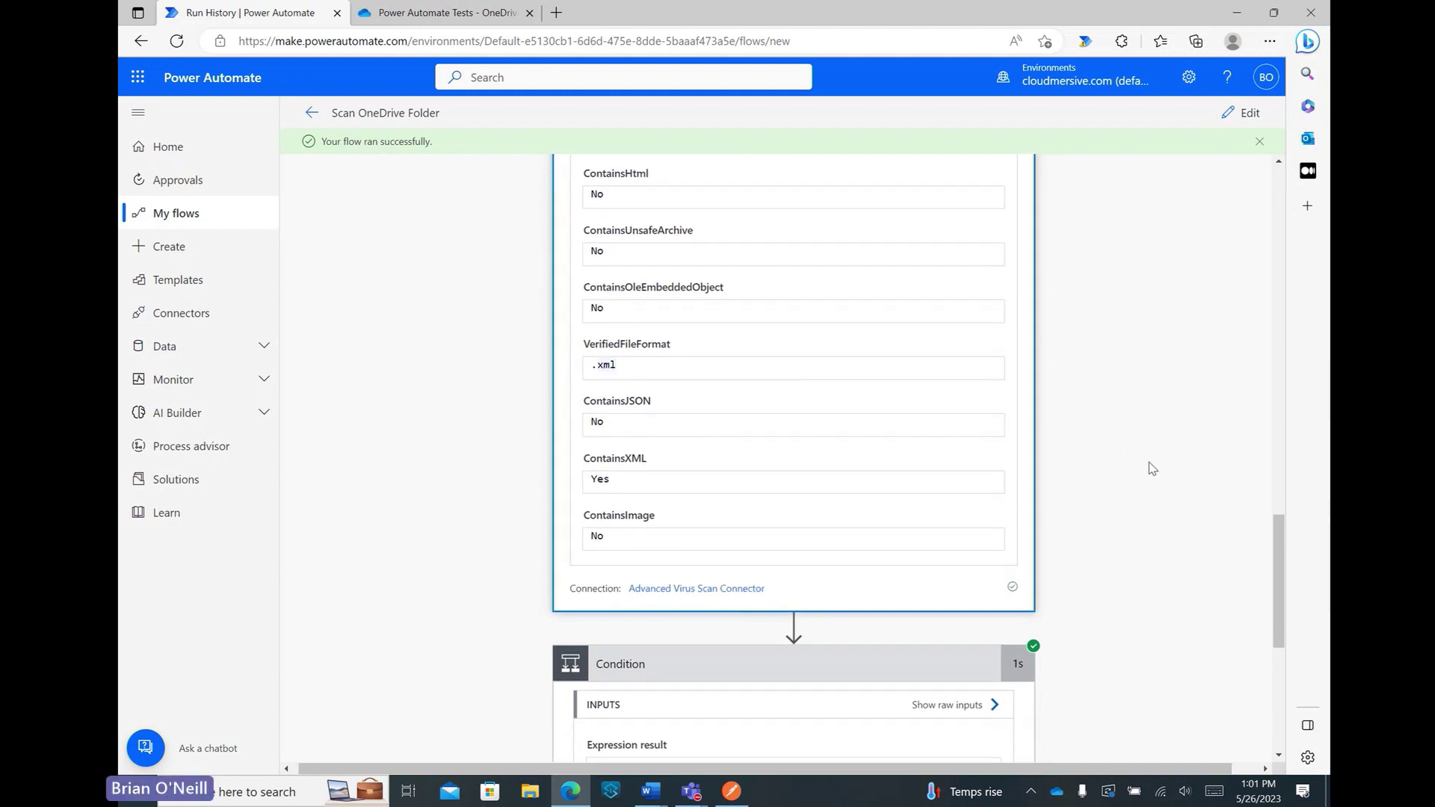
scroll(1149, 470, down, 1)
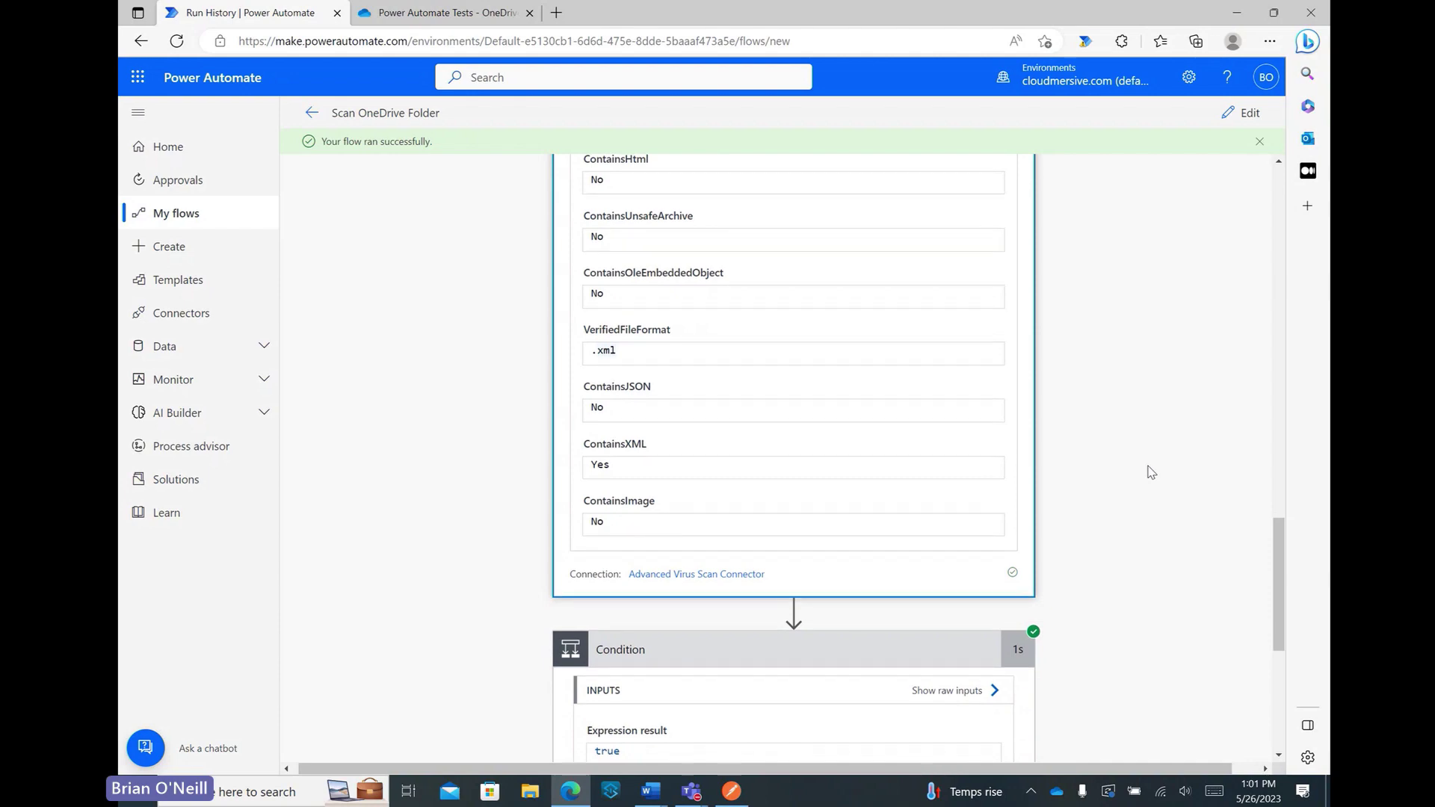
drag(634, 473, 577, 463)
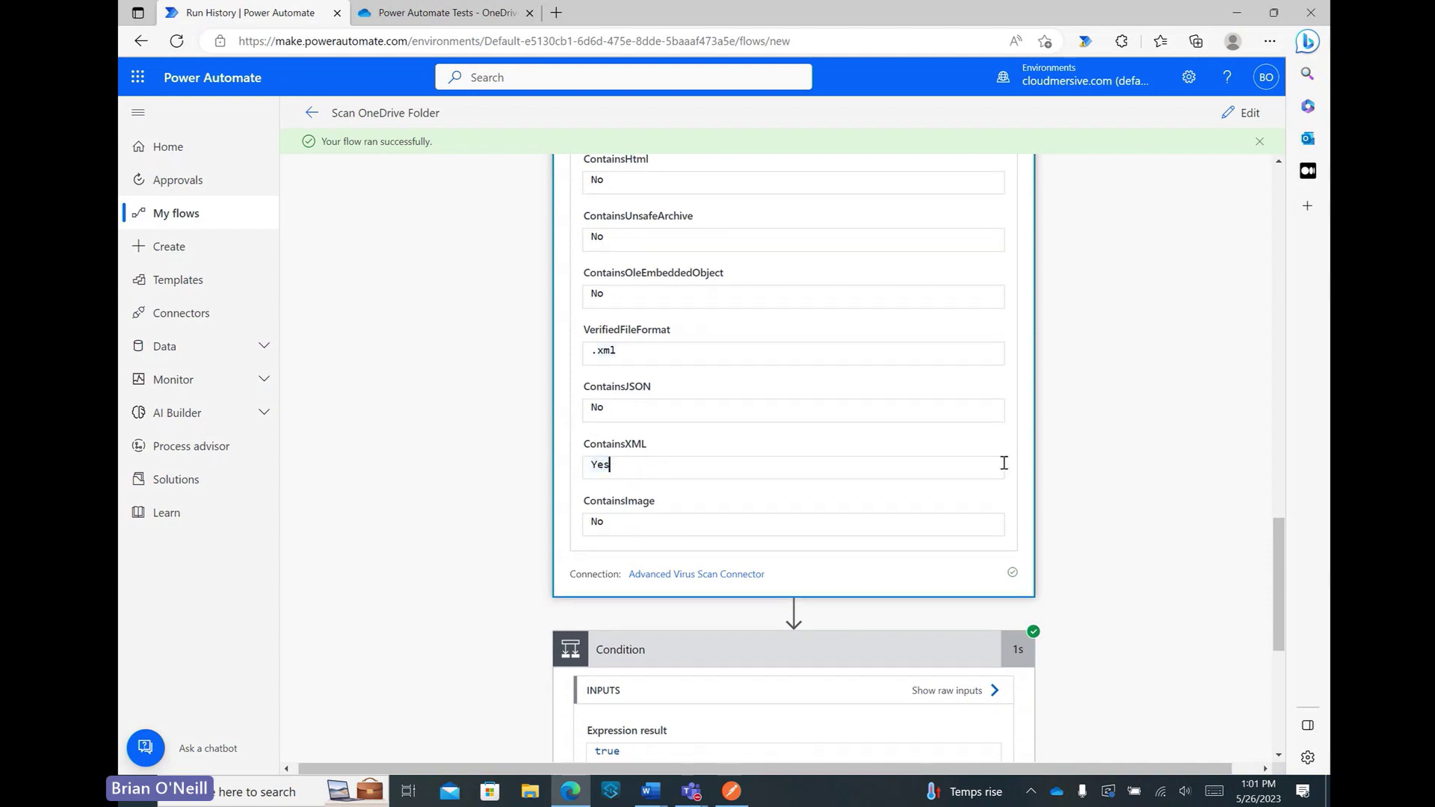